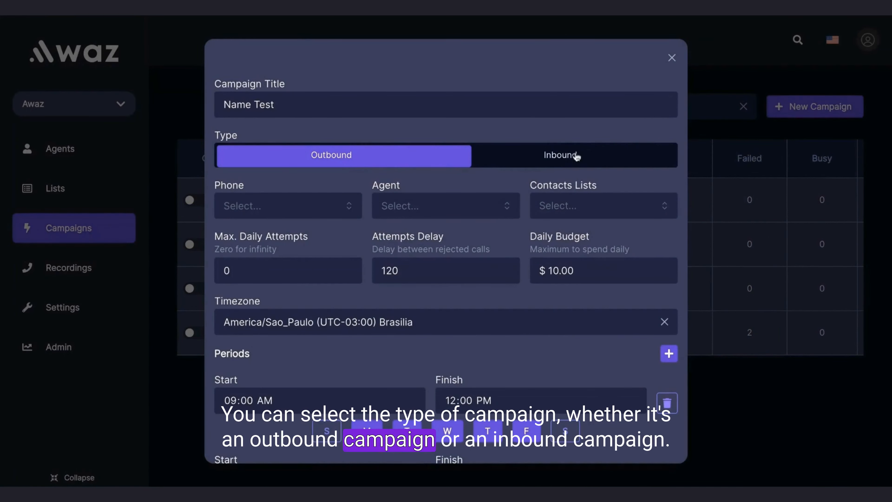
# Switch the campaign type to Inbound to compare its fields, and return it to Outbound
pyautogui.click(569, 156)
pyautogui.click(388, 160)
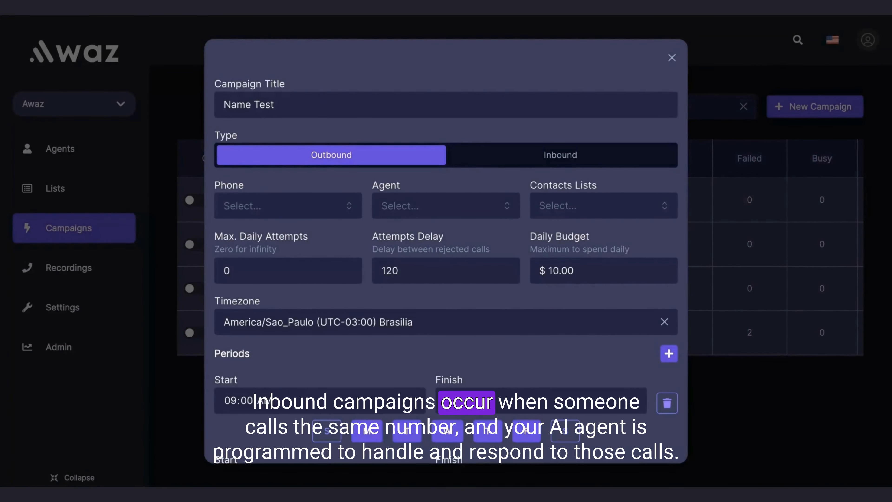
pyautogui.click(495, 160)
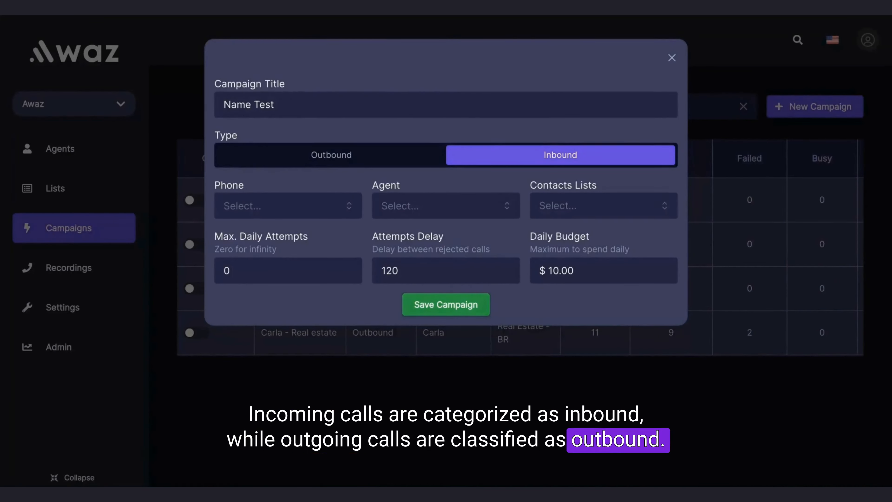
pyautogui.click(405, 160)
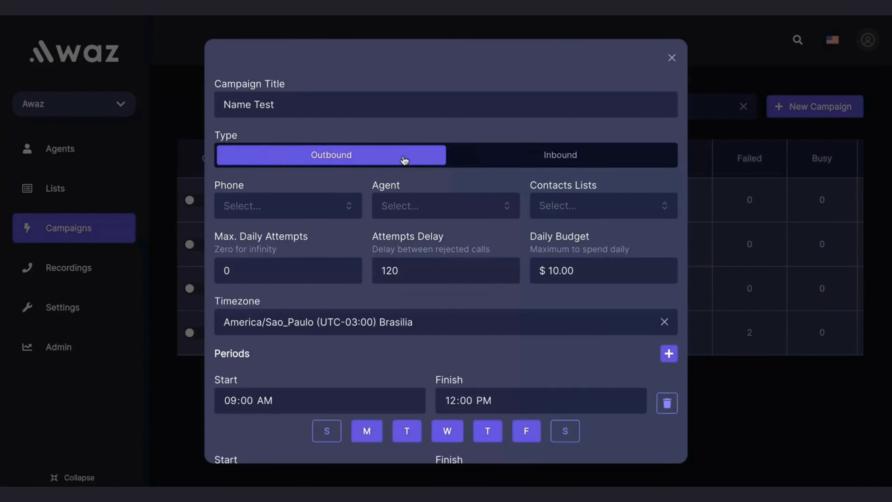
# Review the phone numbers available for the outbound campaign without choosing one
pyautogui.click(314, 201)
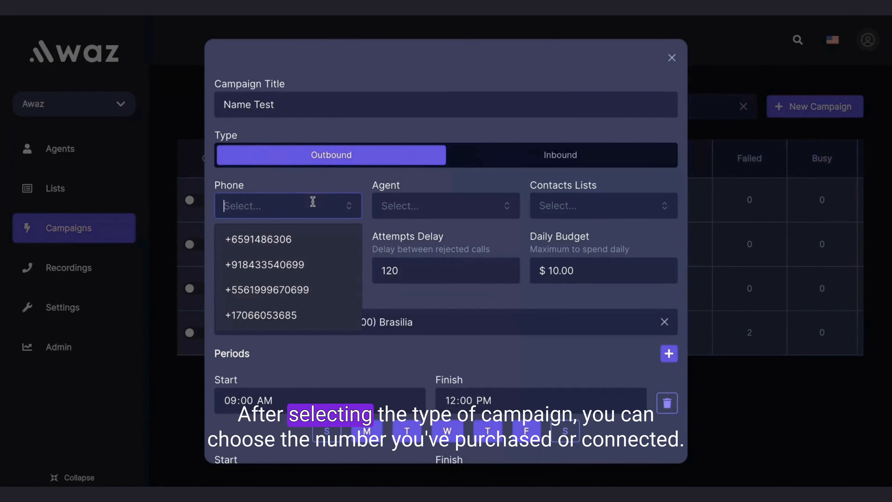
pyautogui.click(327, 178)
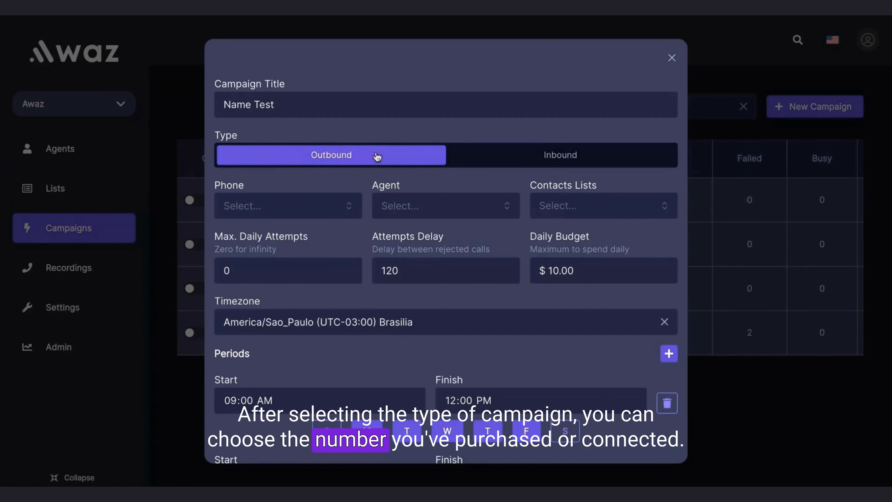
pyautogui.click(301, 213)
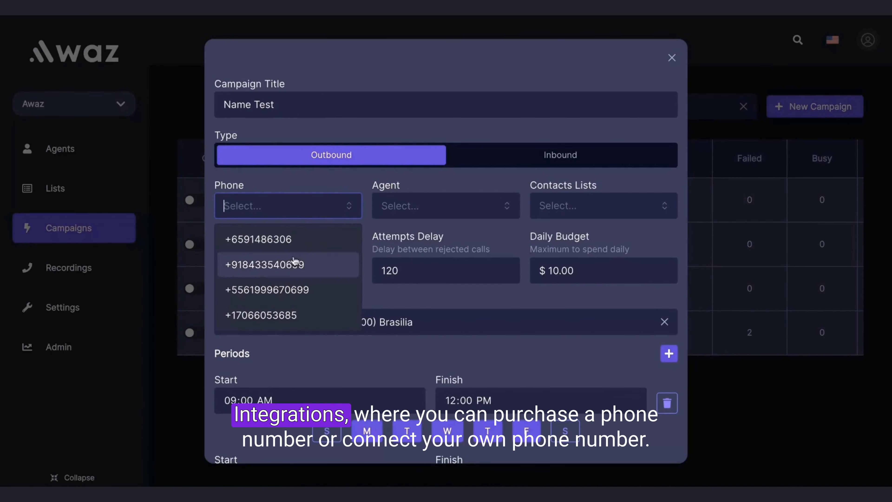
pyautogui.click(308, 185)
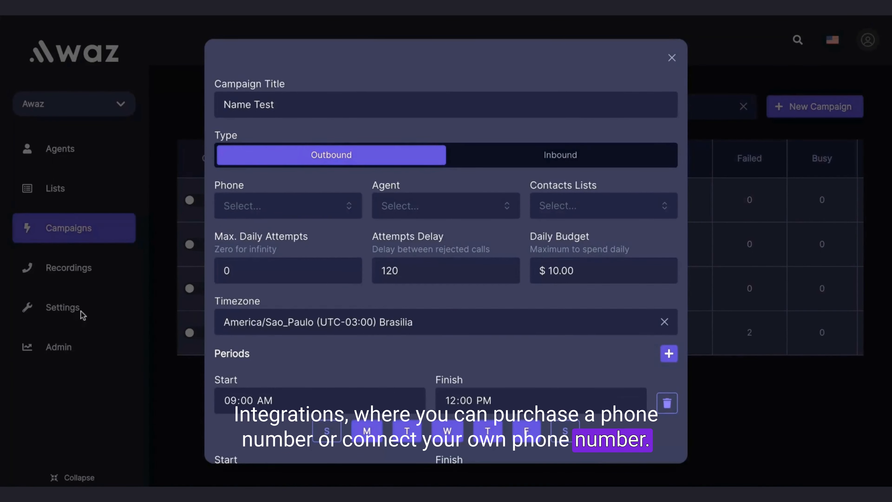
# Assign the first listed phone number and the first listed AI agent to the campaign
pyautogui.click(267, 202)
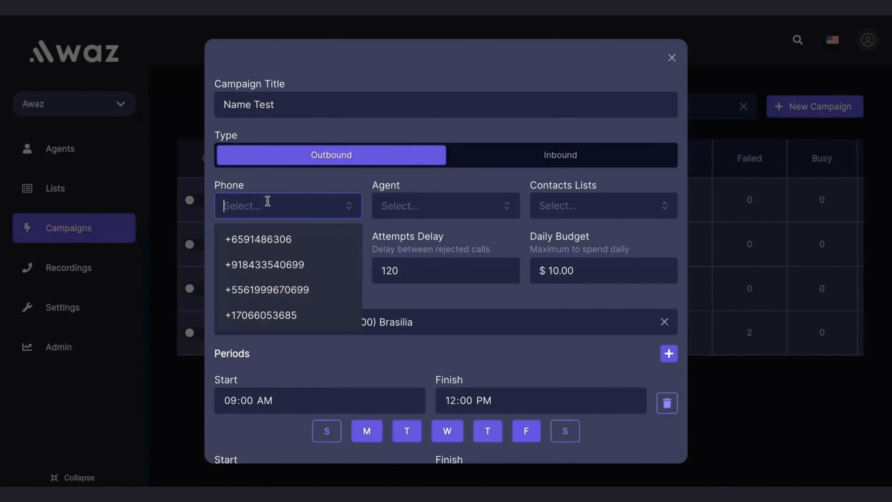
pyautogui.click(311, 247)
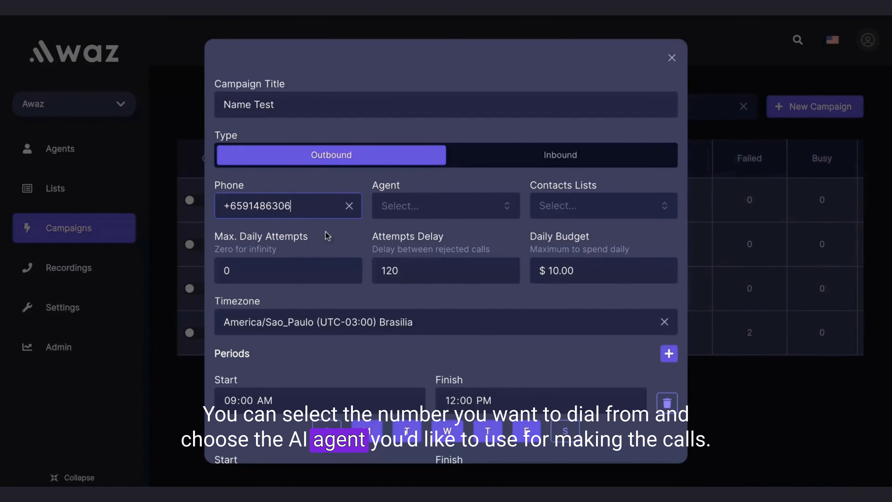
pyautogui.click(430, 202)
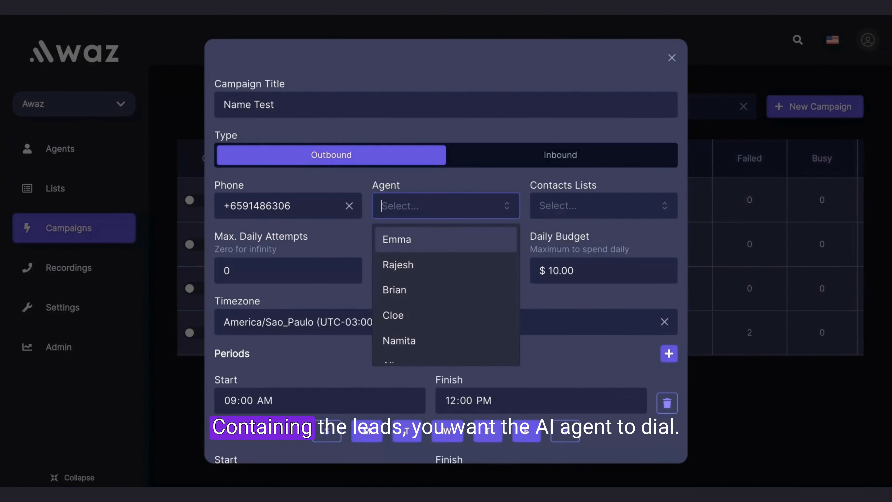
pyautogui.click(404, 239)
# Browse the contacts lists available for the campaign without choosing one
pyautogui.click(566, 206)
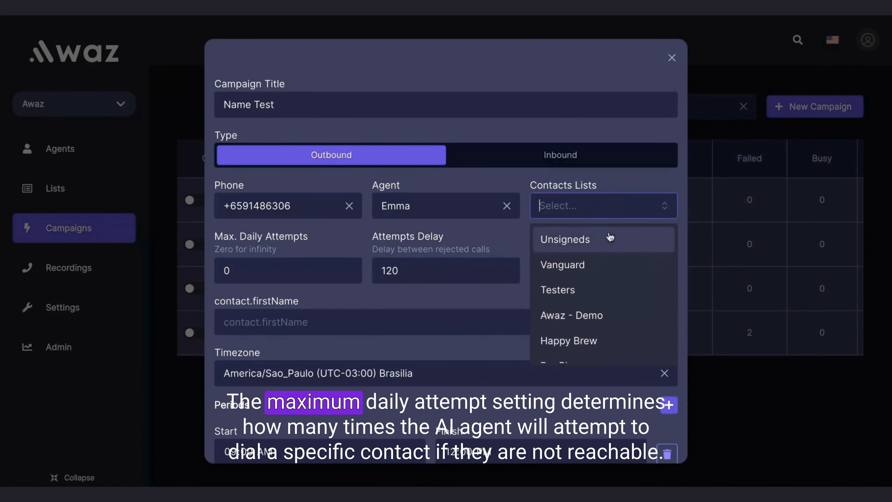
pyautogui.scroll(-3, 596, 327)
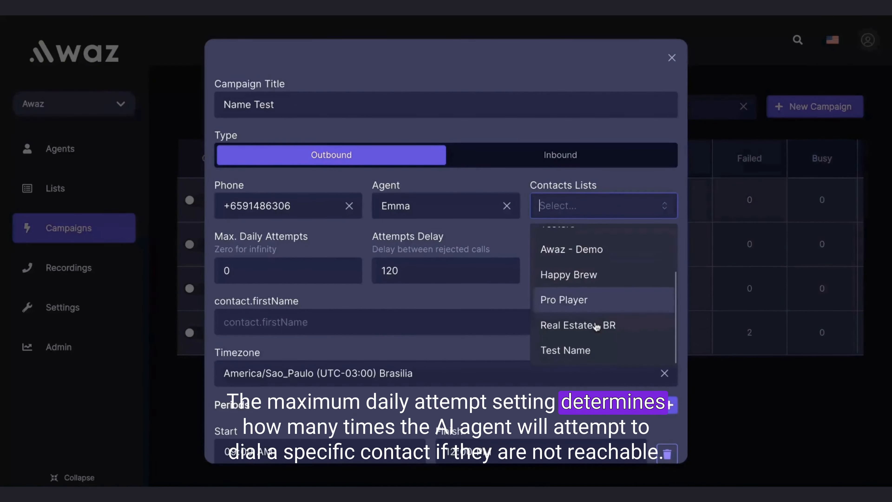
pyautogui.click(512, 241)
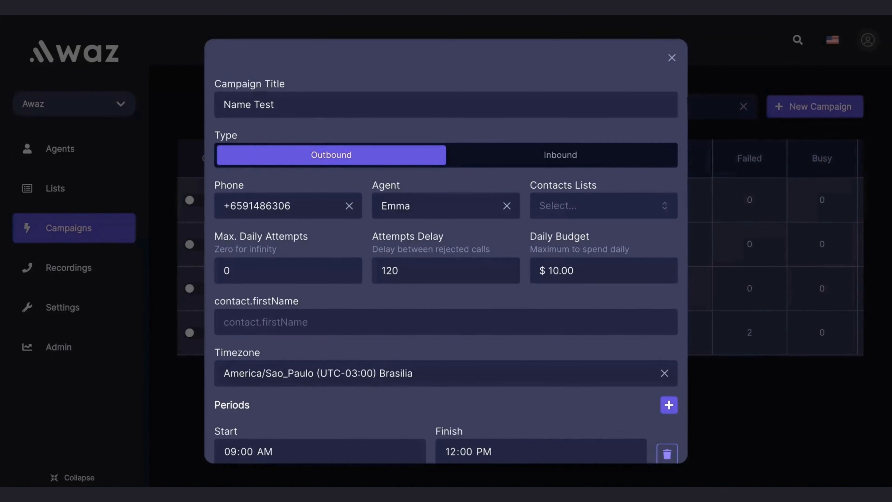
# Set the campaign's maximum daily attempts to 5
pyautogui.click(288, 271)
pyautogui.press('BackSpace')
pyautogui.write('5')
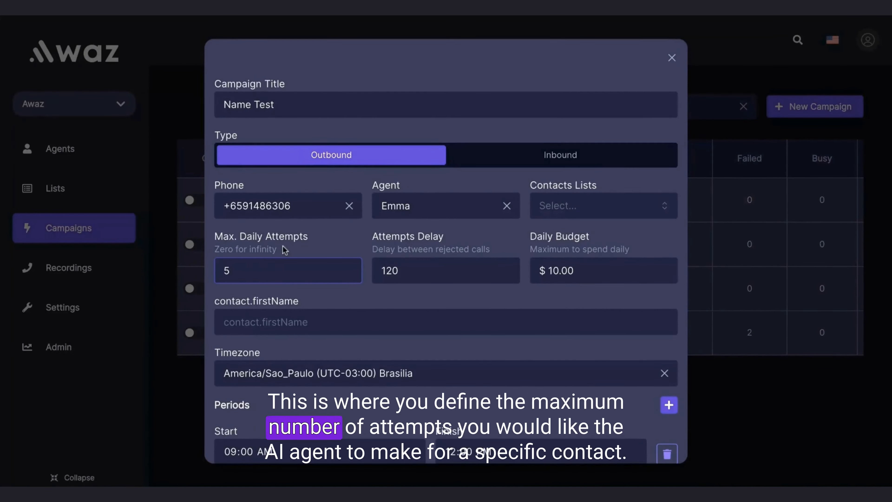
pyautogui.click(283, 246)
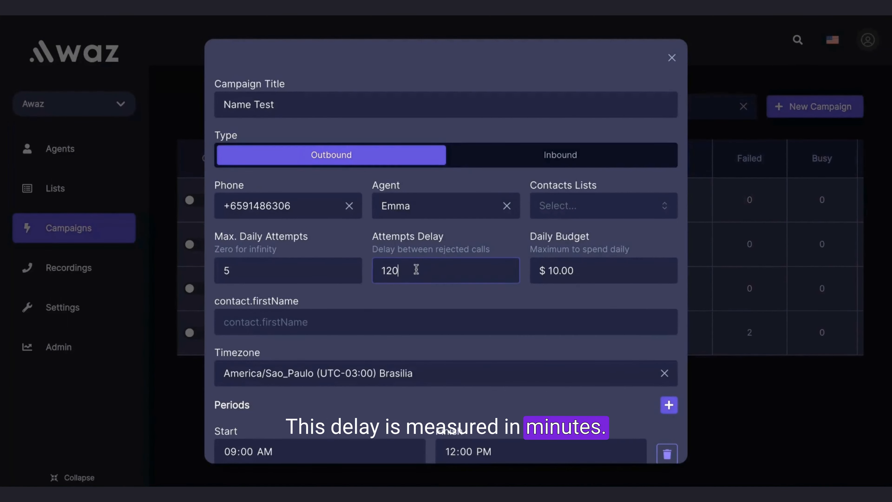
# Examine the attempts delay value and its description about rejected calls
pyautogui.moveTo(416, 270); pyautogui.dragTo(363, 276)
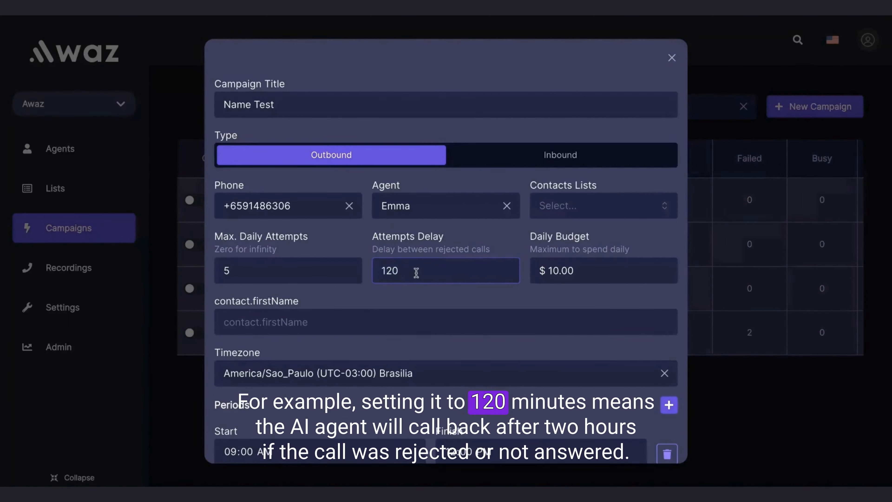
pyautogui.click(413, 271)
pyautogui.moveTo(413, 270); pyautogui.dragTo(371, 275)
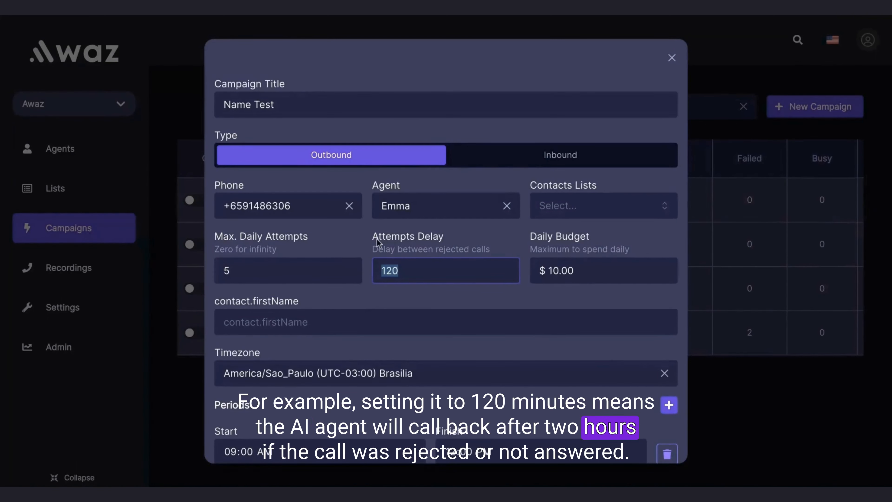
pyautogui.doubleClick(465, 249)
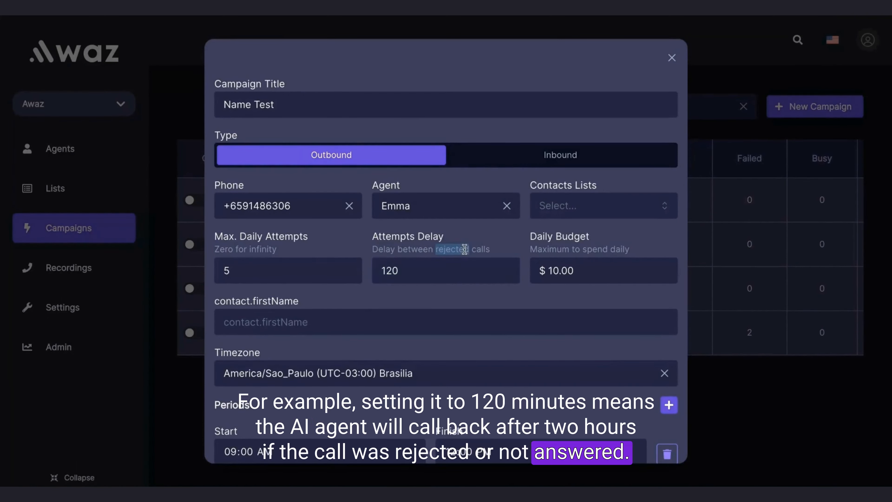
pyautogui.click(472, 246)
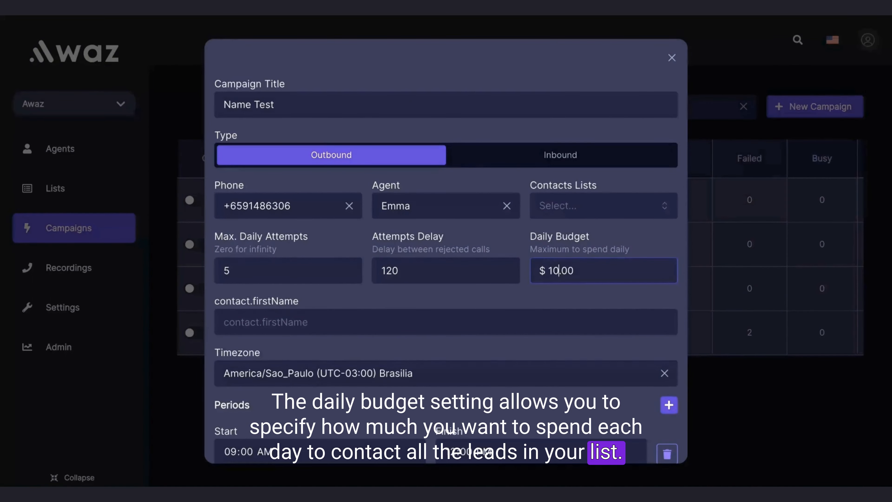
# Set the campaign's daily budget to $100.00
pyautogui.write('0')
pyautogui.click(515, 298)
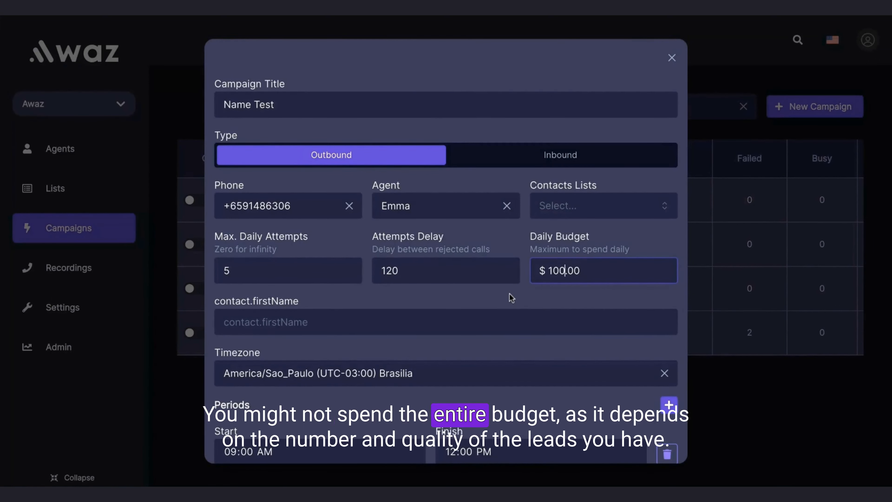
pyautogui.scroll(-3, 510, 298)
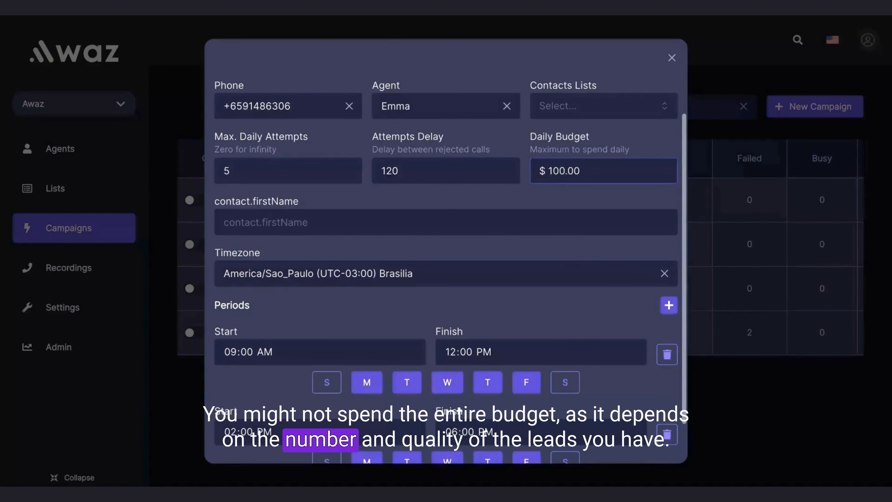
pyautogui.click(564, 170)
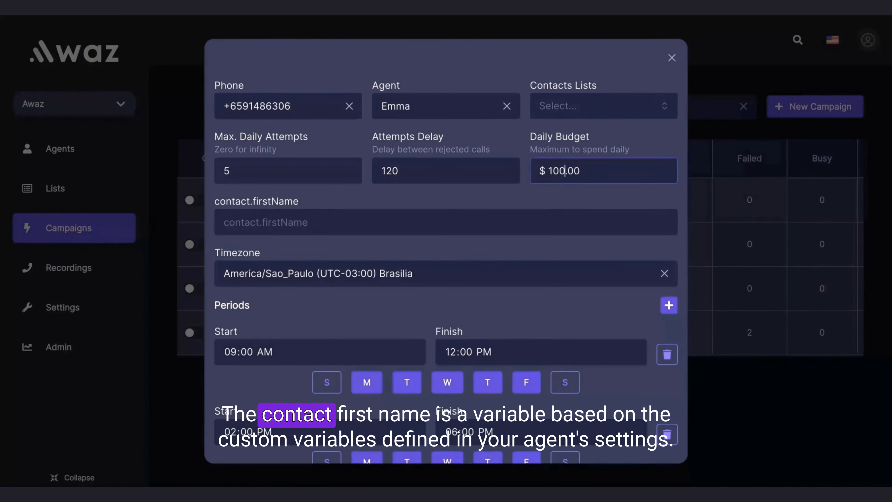
# Examine the contact.firstName variable field, leaving it empty
pyautogui.scroll(-2, 552, 193)
pyautogui.click(420, 190)
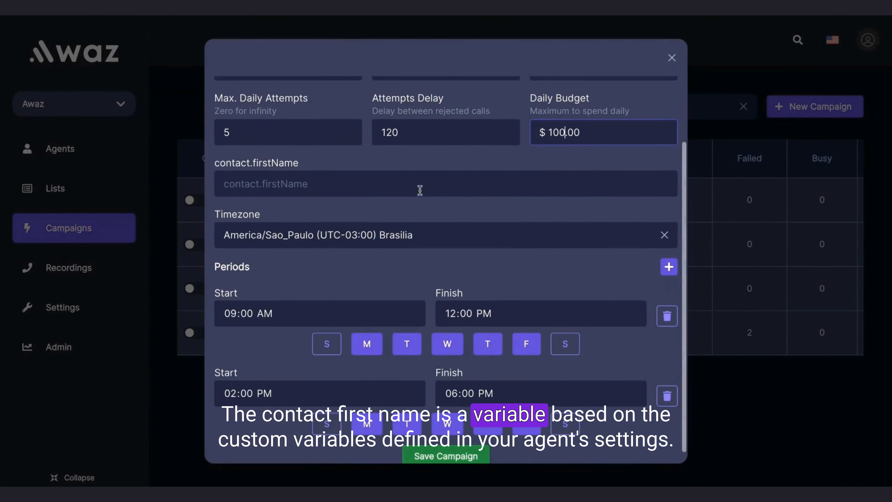
pyautogui.scroll(1, 298, 162)
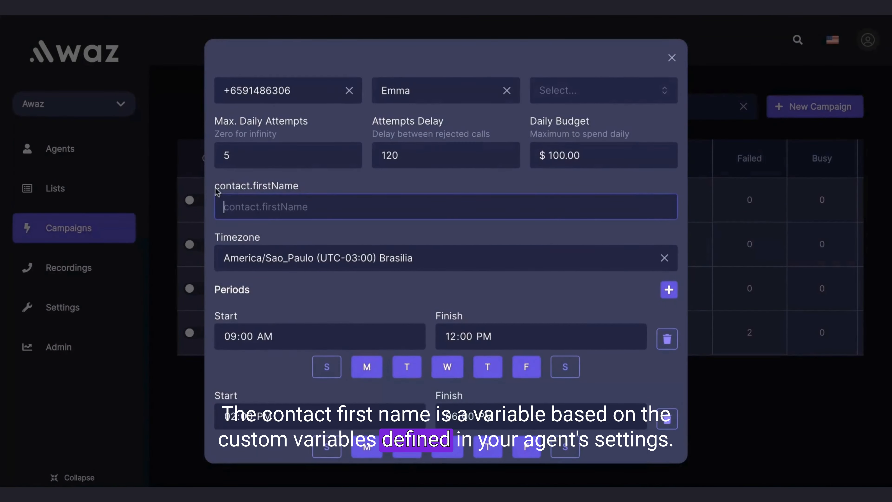
pyautogui.moveTo(214, 184); pyautogui.dragTo(330, 188)
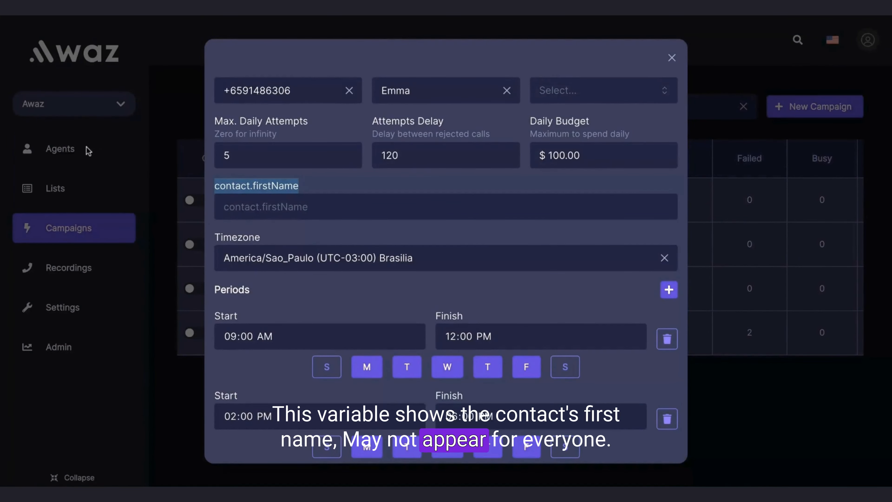
pyautogui.click(318, 201)
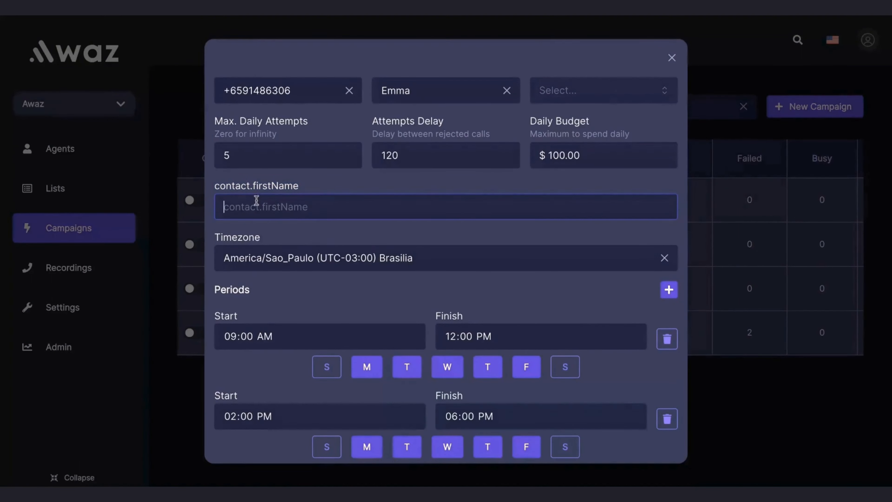
# View the available timezones for the campaign, keeping the America/Sao_Paulo selection
pyautogui.scroll(3, 322, 285)
pyautogui.scroll(-4, 399, 241)
pyautogui.click(400, 241)
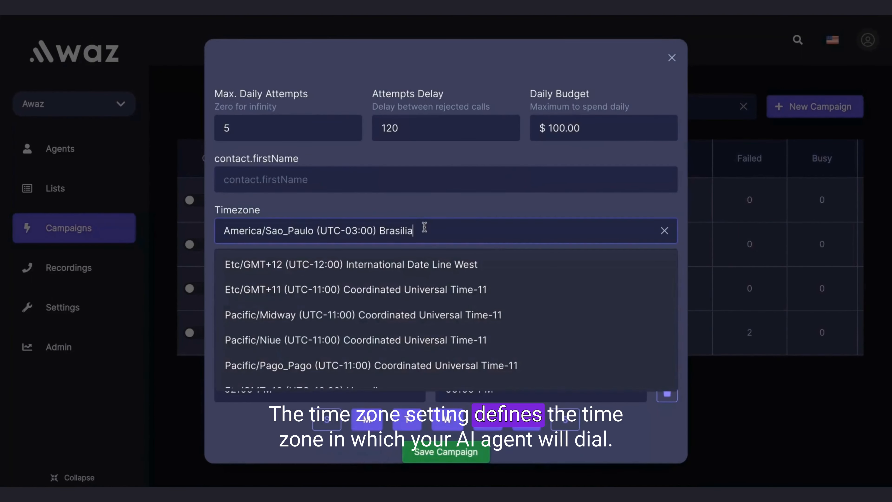
pyautogui.click(464, 201)
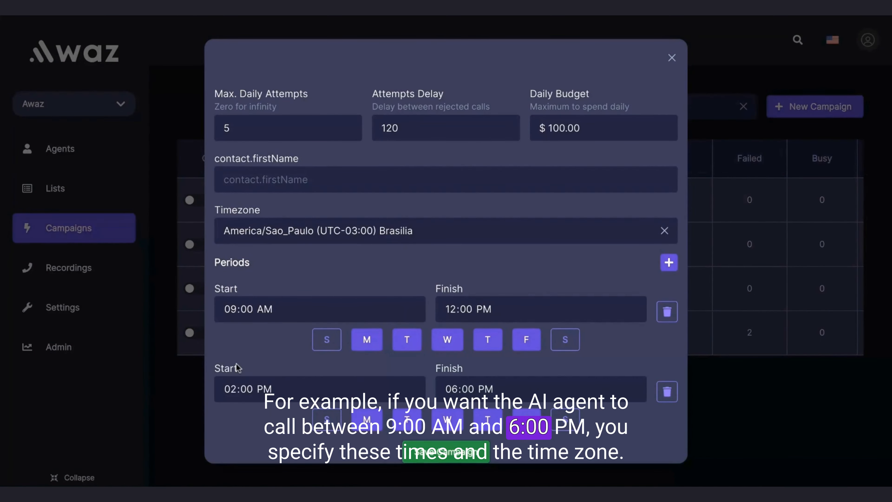
# Set the first calling period's finish time to 06:00 PM and remove the second period
pyautogui.click(238, 311)
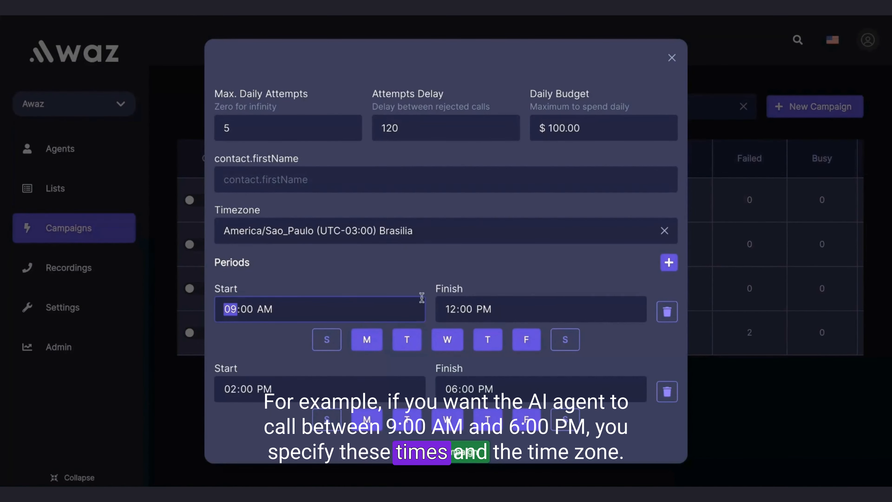
pyautogui.click(450, 310)
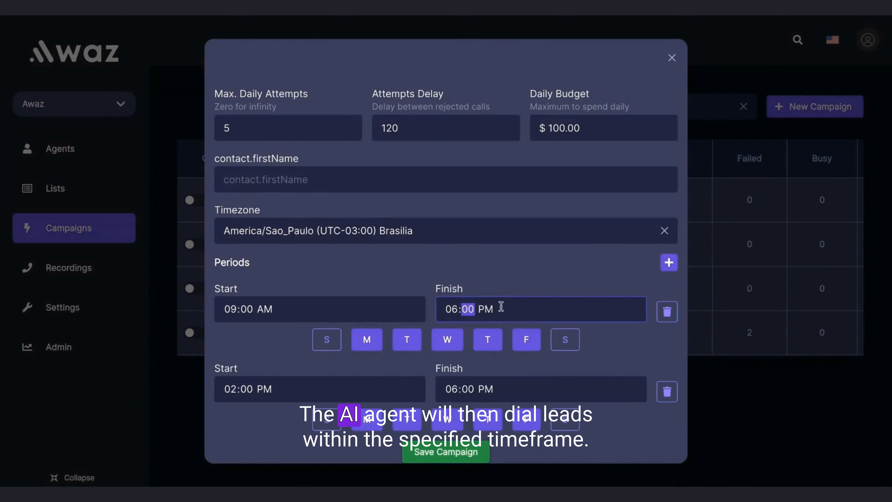
pyautogui.click(504, 278)
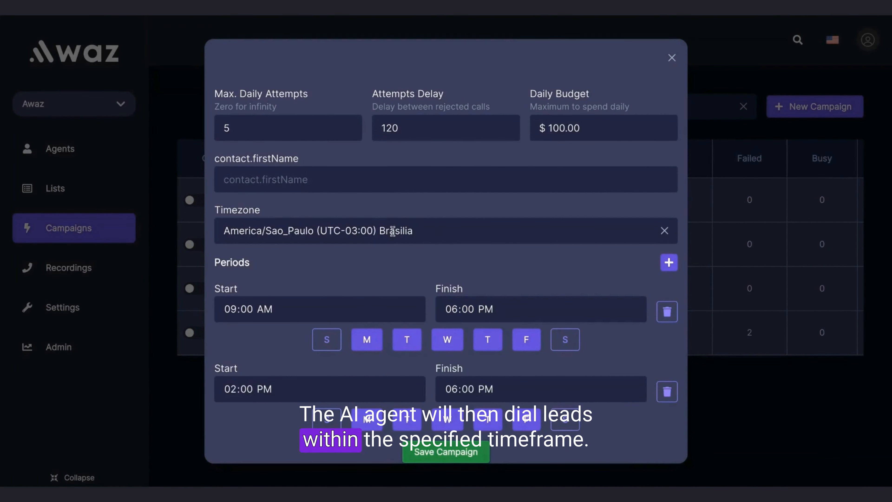
pyautogui.scroll(2, 677, 392)
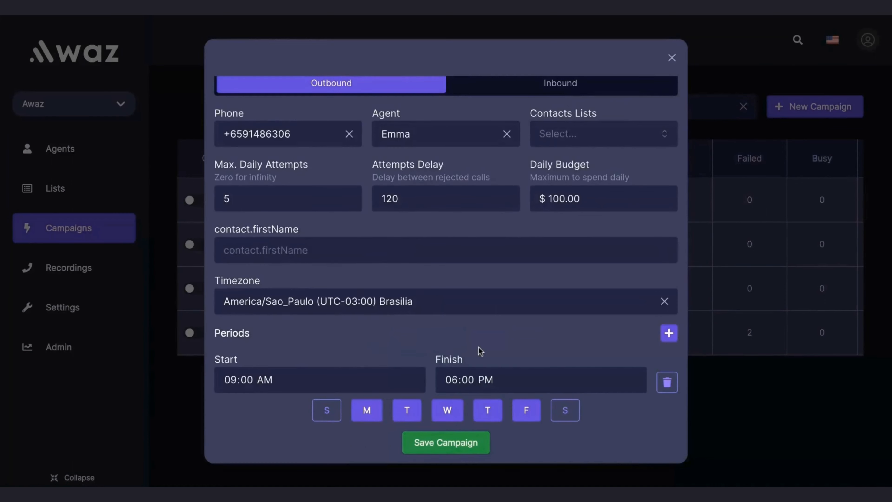
pyautogui.scroll(1, 478, 350)
pyautogui.scroll(-1, 478, 351)
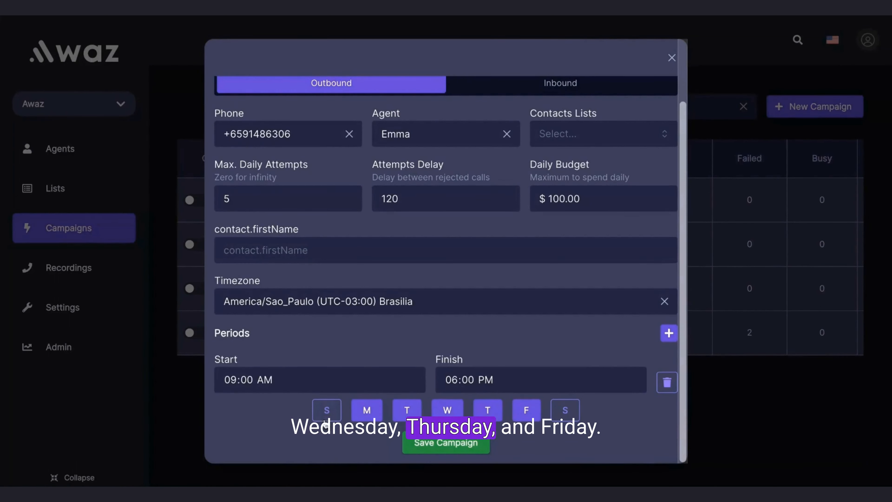
# Add Sunday and Saturday to the period's calling days, and deselect both again
pyautogui.click(324, 412)
pyautogui.click(564, 418)
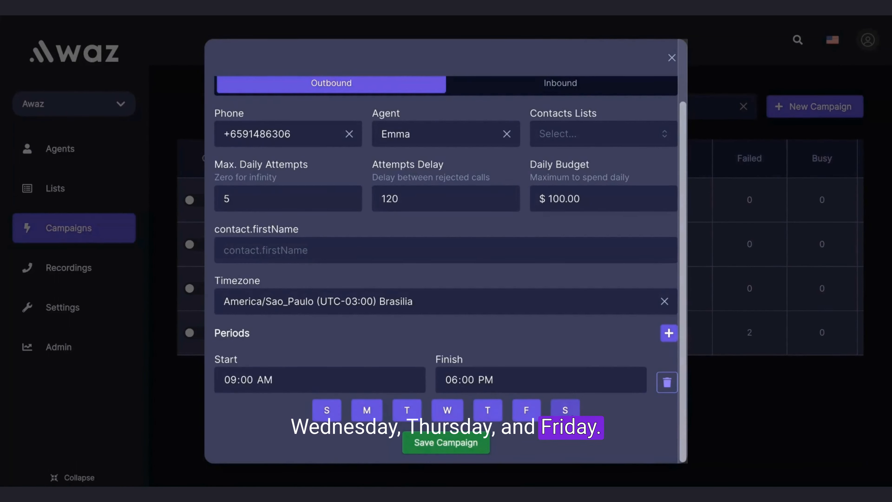
pyautogui.click(569, 417)
pyautogui.click(330, 411)
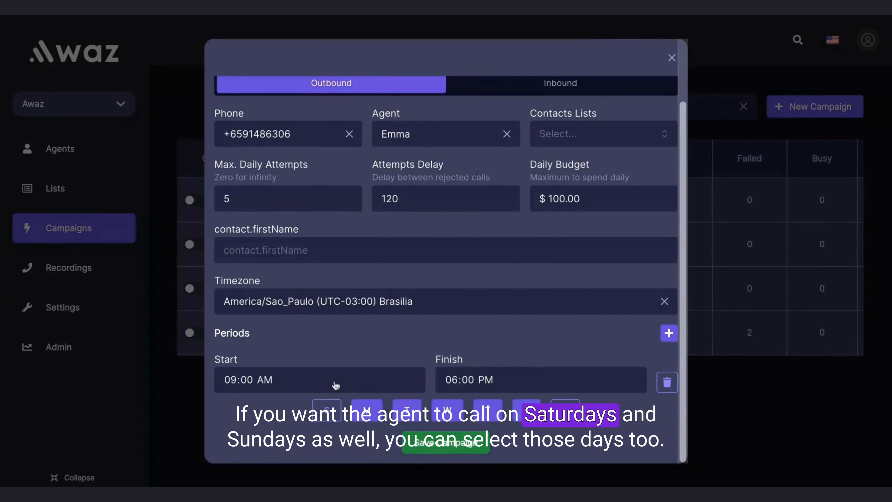
# Review the outbound campaign settings and close the form without saving the campaign
pyautogui.scroll(2, 448, 229)
pyautogui.scroll(-2, 458, 208)
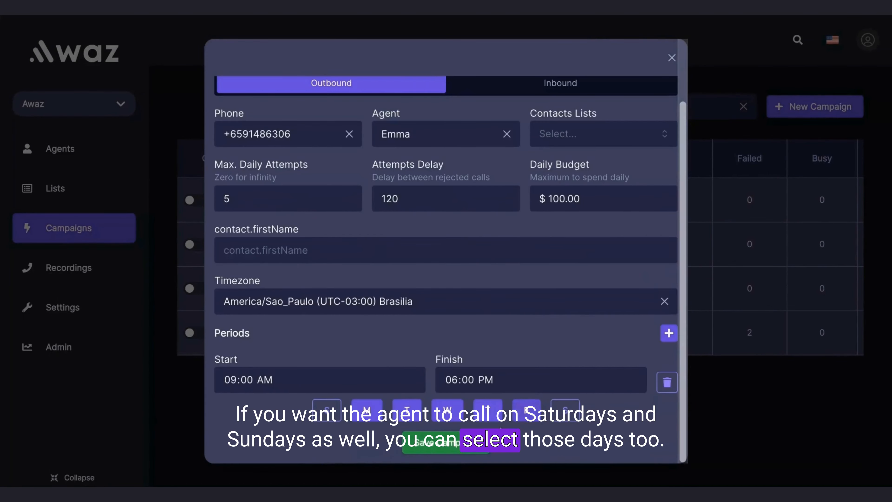
pyautogui.click(672, 57)
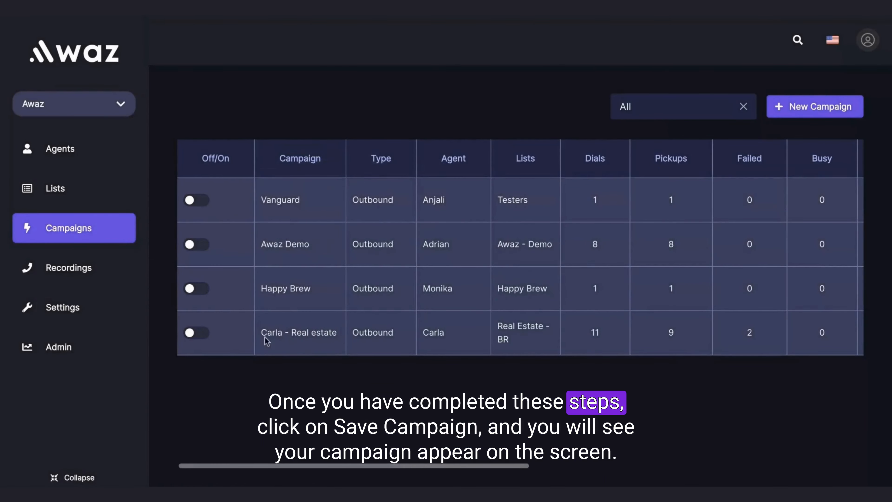
# Try to start the Vanguard campaign, cancelling at the launch confirmation
pyautogui.hscroll(10, 599, 326)
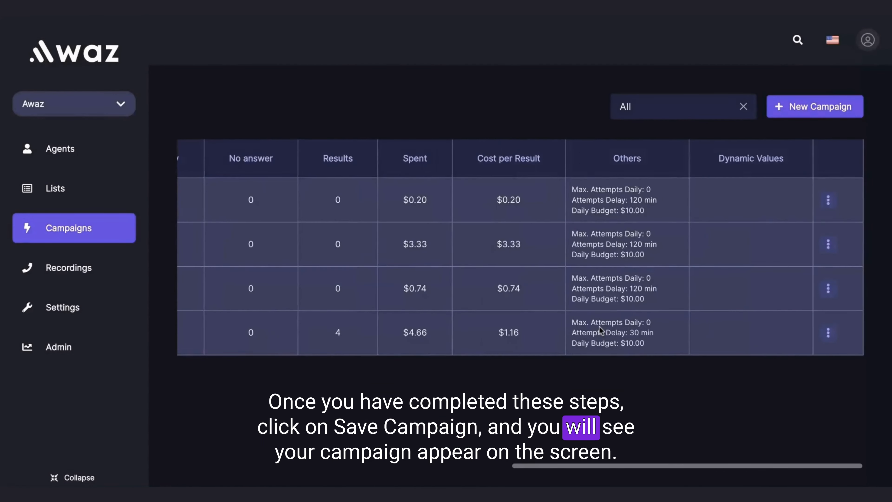
pyautogui.hscroll(-10, 599, 326)
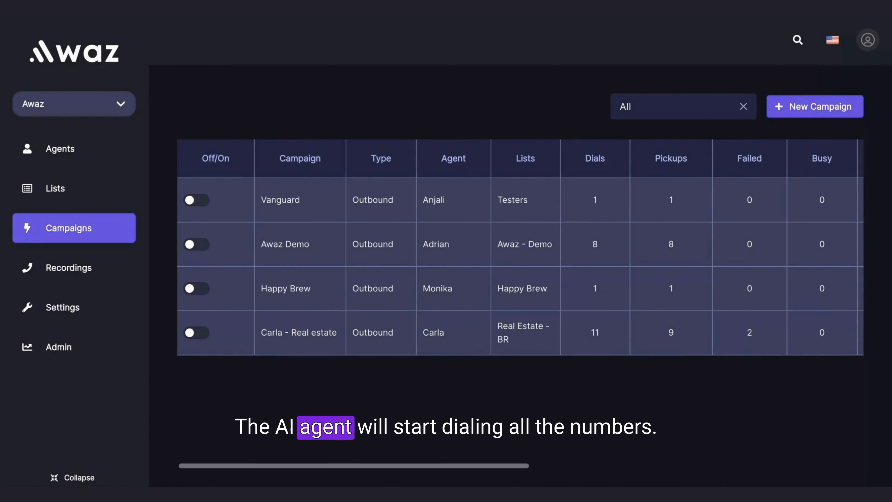
pyautogui.click(197, 200)
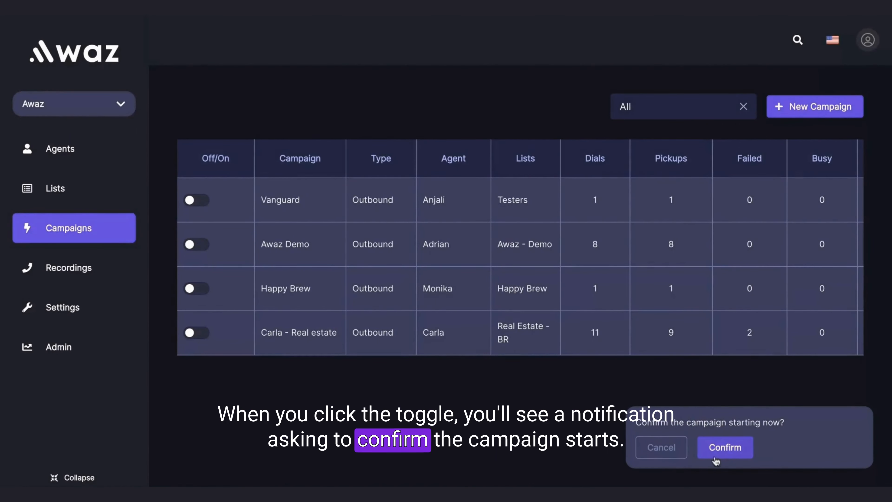
pyautogui.click(662, 453)
# Look across the campaigns table's columns, from the campaign names to the dynamic values
pyautogui.hscroll(5, 547, 313)
pyautogui.hscroll(3, 547, 313)
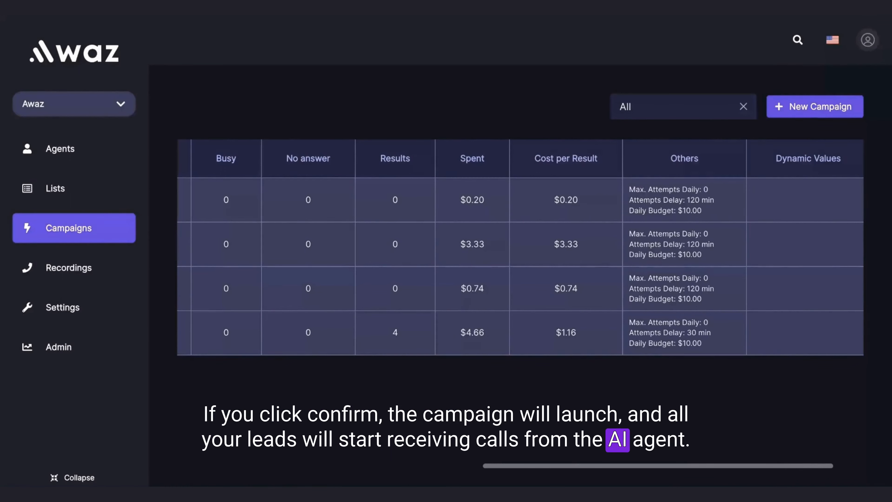
pyautogui.hscroll(-8, 520, 246)
pyautogui.hscroll(2, 519, 246)
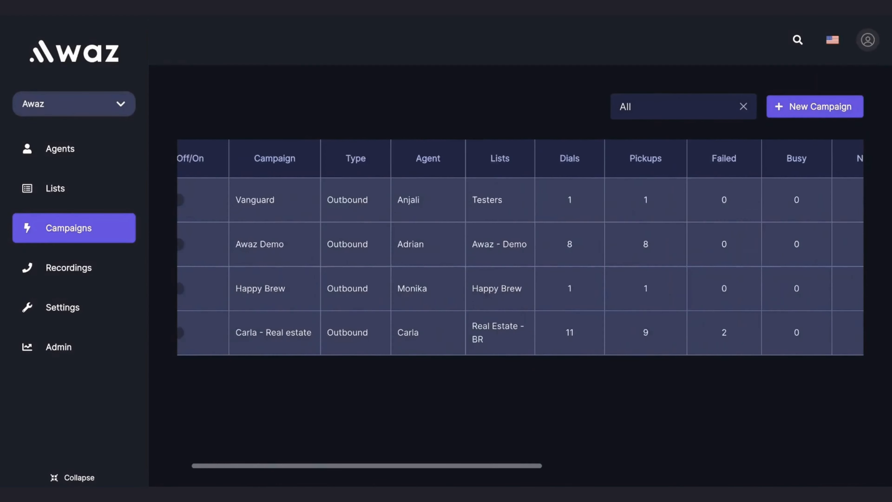
pyautogui.hscroll(-2, 519, 246)
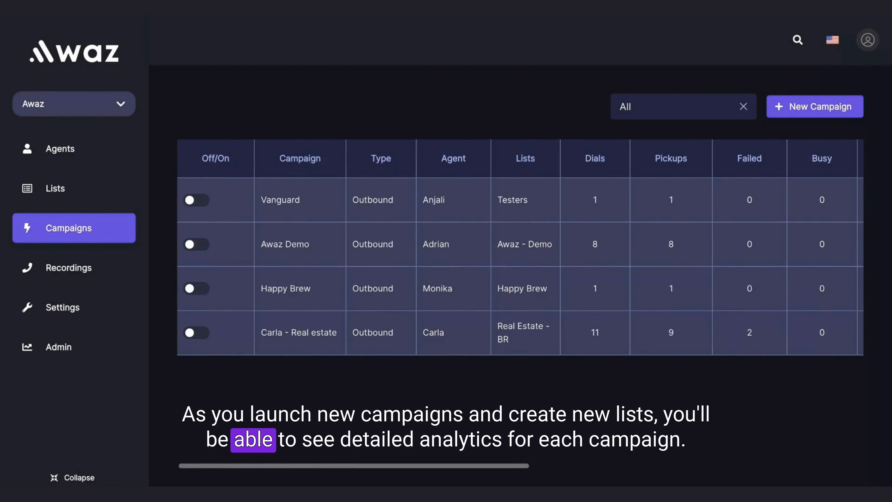
pyautogui.hscroll(3, 545, 272)
pyautogui.hscroll(-3, 545, 271)
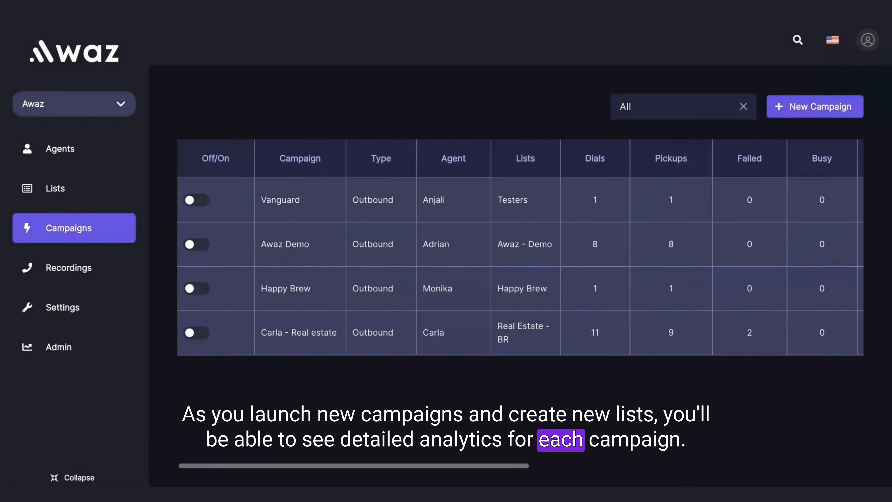
# Examine the Dials, Pickups and Failed columns for the listed campaigns
pyautogui.hscroll(3, 521, 247)
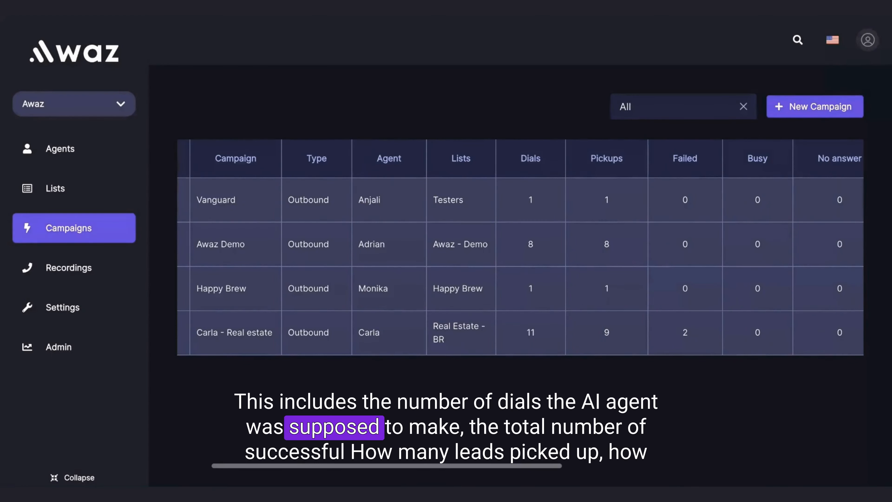
pyautogui.hscroll(-3, 520, 247)
pyautogui.hscroll(3, 520, 247)
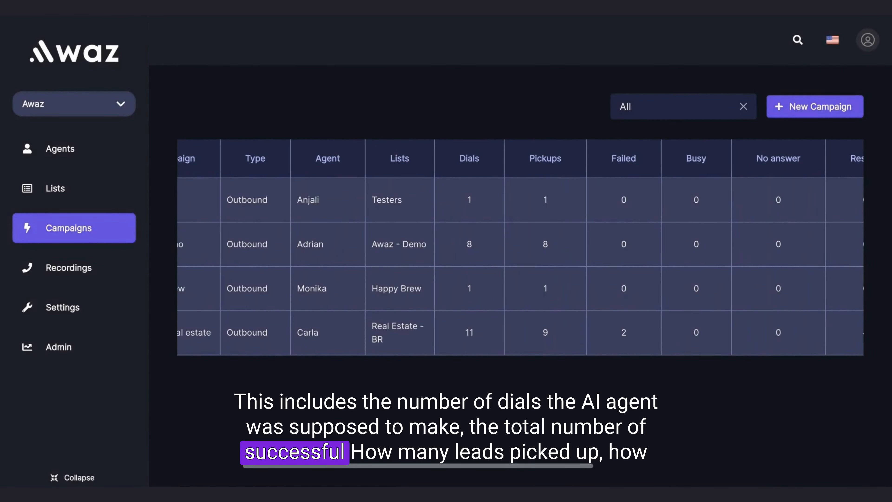
pyautogui.doubleClick(467, 160)
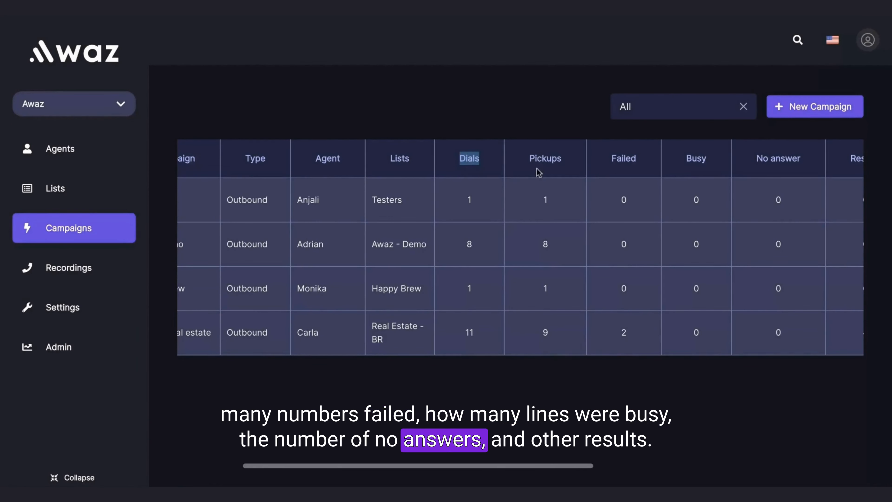
pyautogui.click(550, 161)
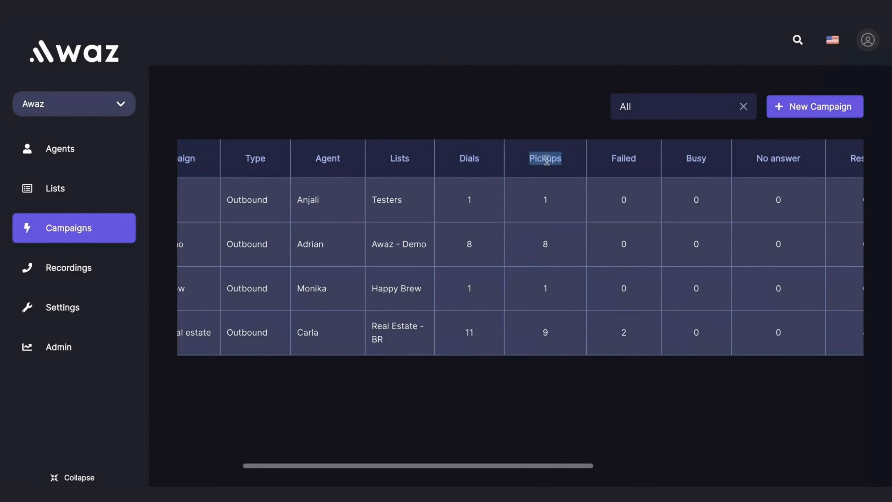
pyautogui.doubleClick(628, 159)
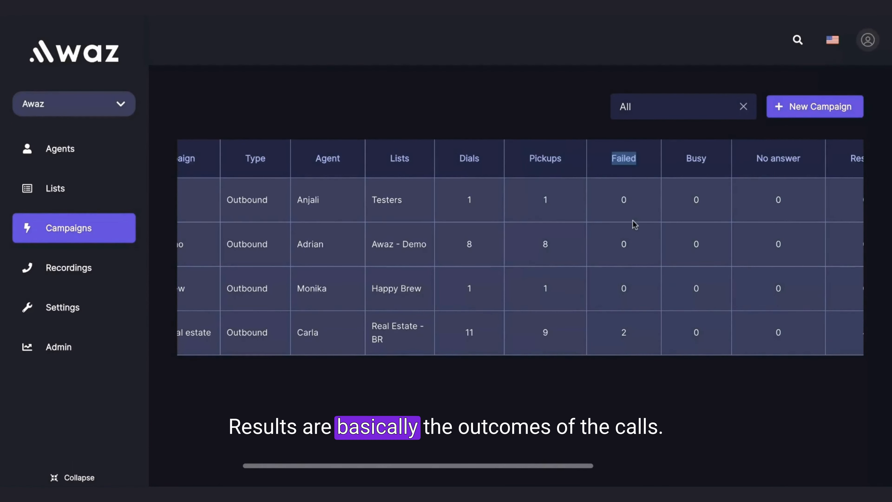
# Examine the Busy, No answer and Results columns, including the real estate campaign's result count
pyautogui.hscroll(3, 635, 222)
pyautogui.hscroll(2, 586, 267)
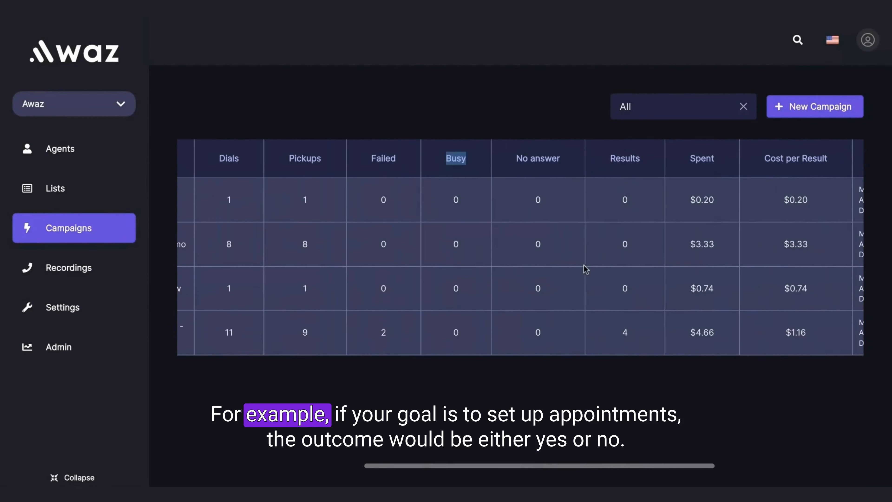
pyautogui.tripleClick(518, 160)
pyautogui.hscroll(2, 603, 272)
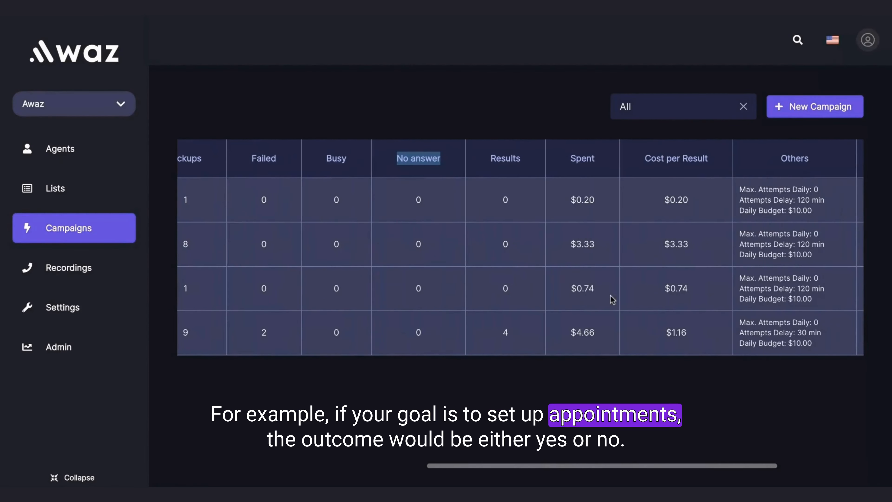
pyautogui.doubleClick(507, 158)
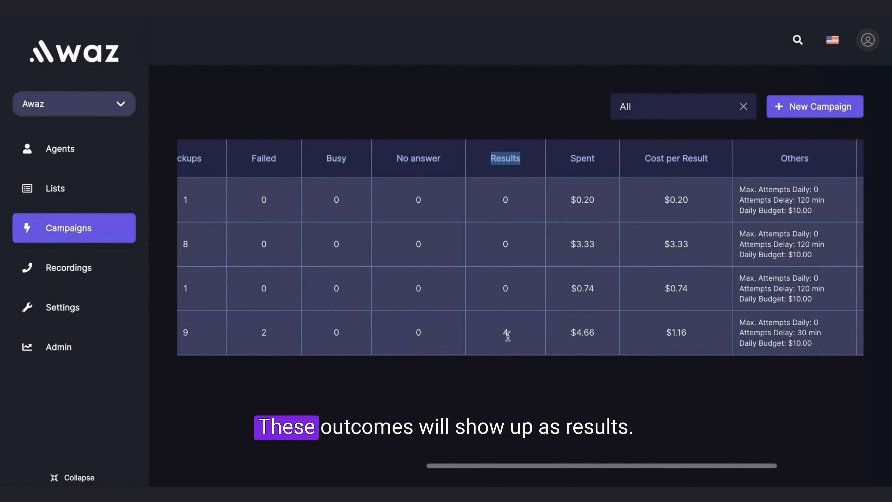
pyautogui.doubleClick(506, 333)
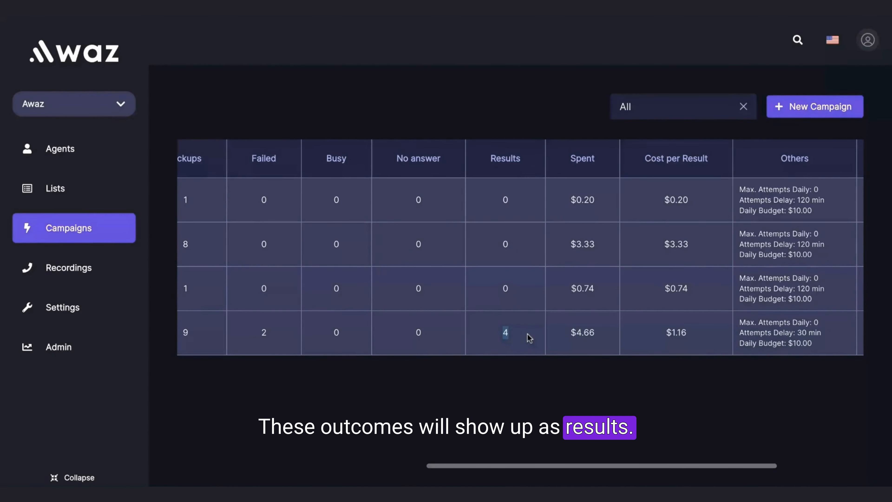
# Examine the Spent and Cost per Result columns, including the real estate campaign's cost per result
pyautogui.hscroll(-5, 527, 334)
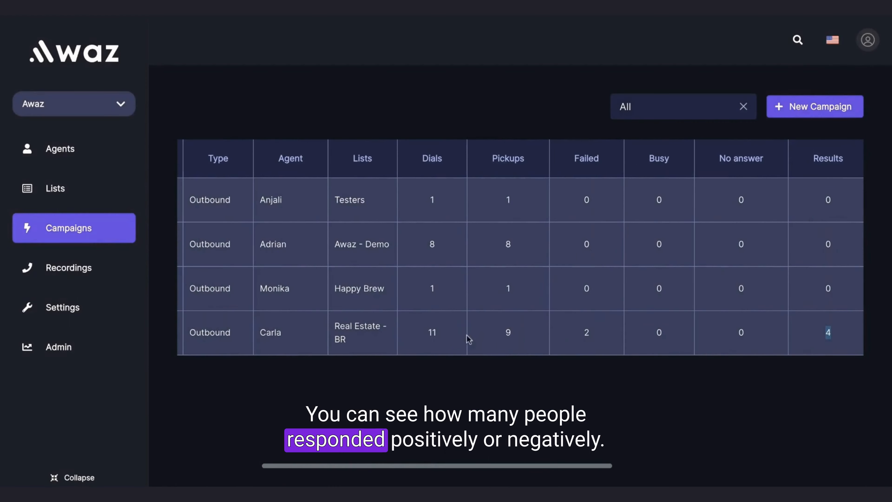
pyautogui.hscroll(1, 435, 334)
pyautogui.hscroll(5, 435, 334)
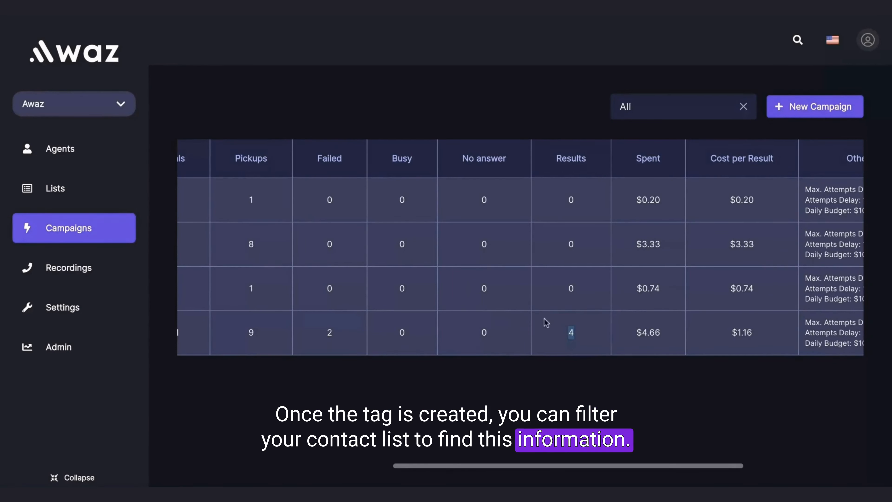
pyautogui.hscroll(5, 601, 351)
pyautogui.doubleClick(478, 159)
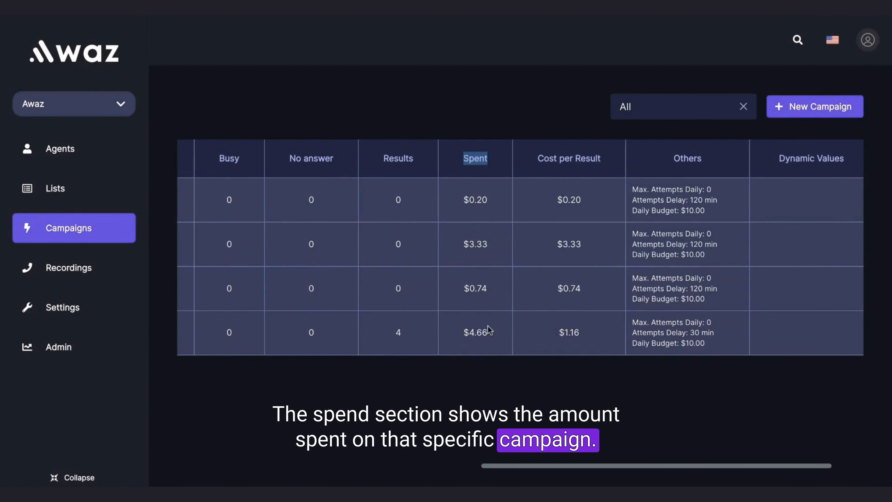
pyautogui.hscroll(2, 488, 330)
pyautogui.hscroll(1, 489, 330)
pyautogui.moveTo(485, 159); pyautogui.dragTo(559, 163)
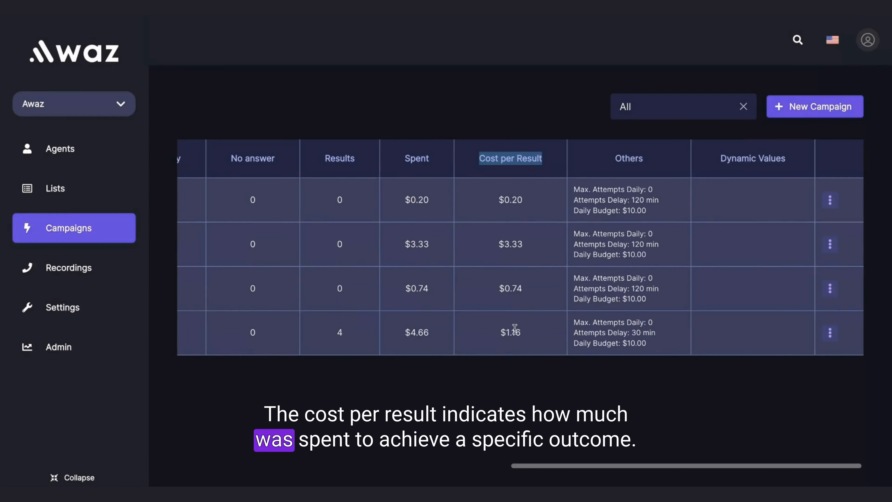
pyautogui.moveTo(502, 332); pyautogui.dragTo(516, 332)
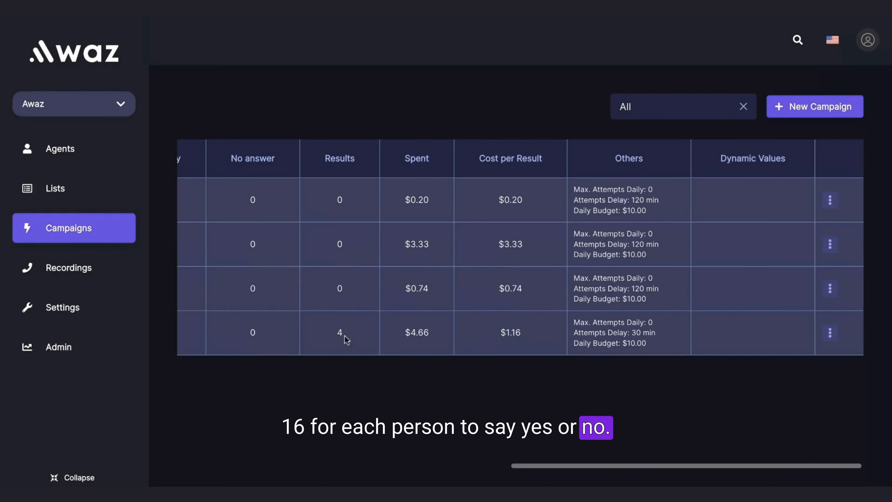
# Examine the Dynamic Values column and view the actions available for the real estate campaign
pyautogui.hscroll(-10, 358, 337)
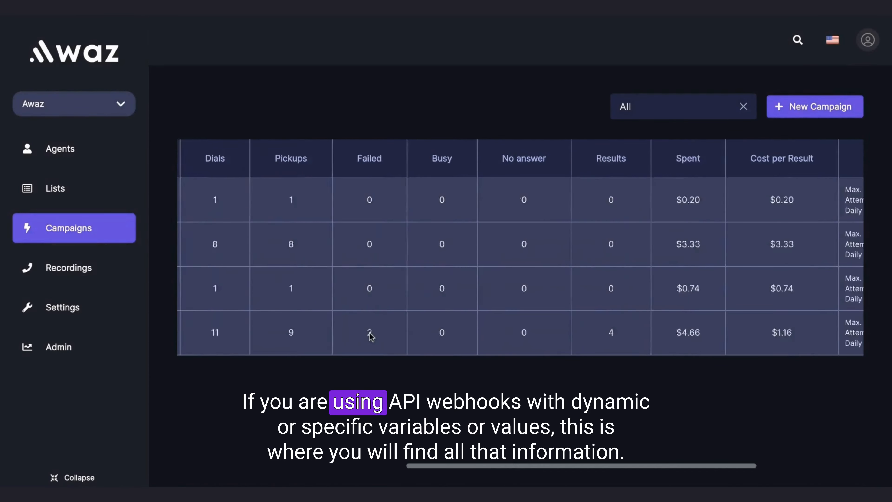
pyautogui.hscroll(10, 389, 330)
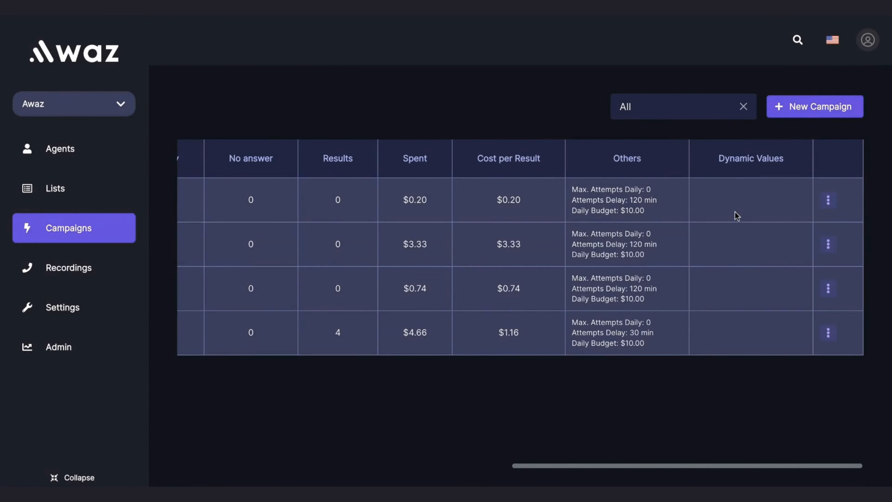
pyautogui.click(828, 333)
pyautogui.click(657, 369)
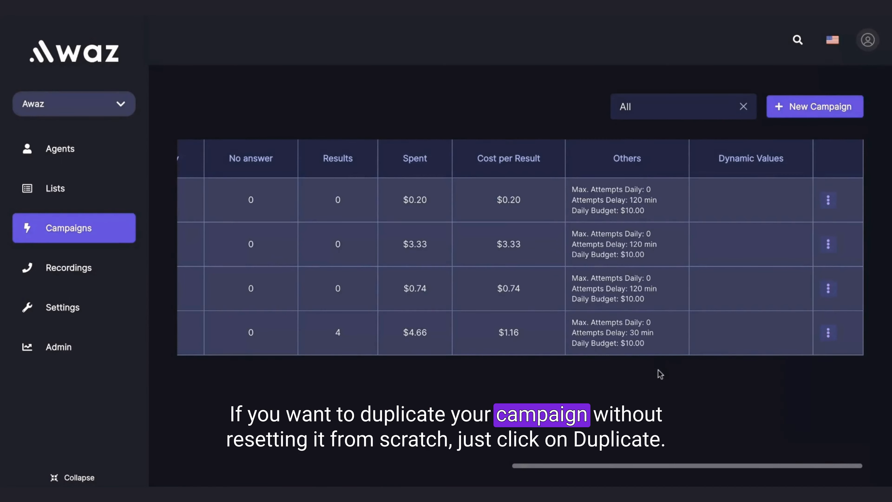
pyautogui.hscroll(-10, 642, 307)
pyautogui.hscroll(10, 642, 307)
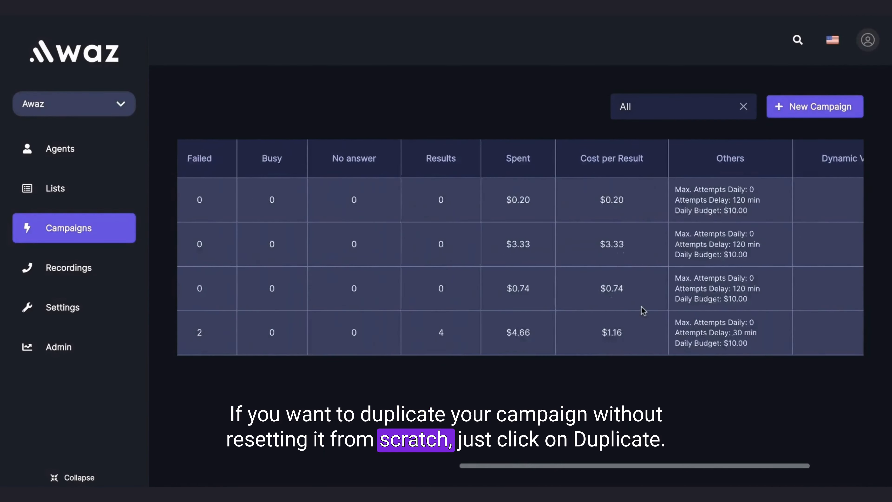
# Open the calls made in the real estate campaign and look through their costs, dates and outcome statuses
pyautogui.click(828, 333)
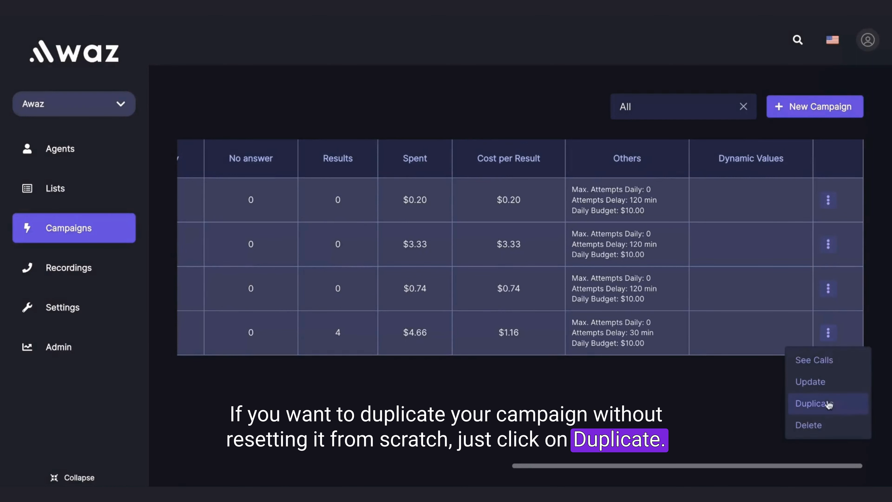
pyautogui.click(815, 365)
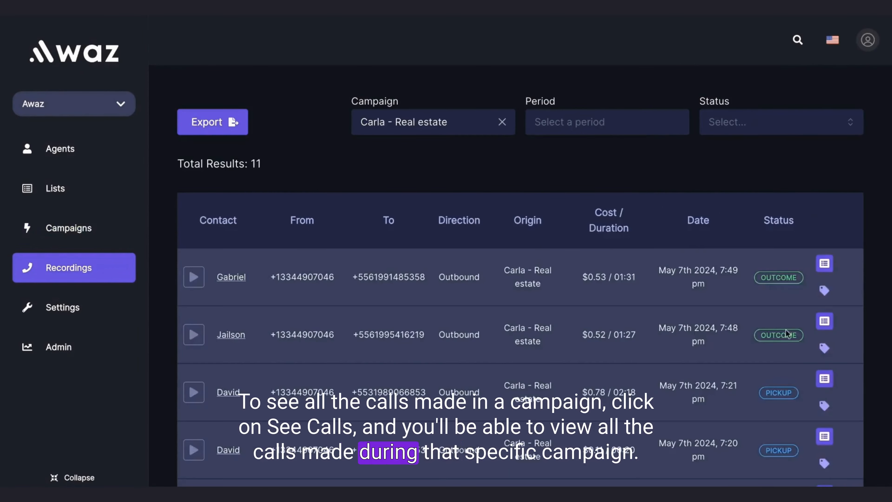
pyautogui.scroll(-3, 617, 203)
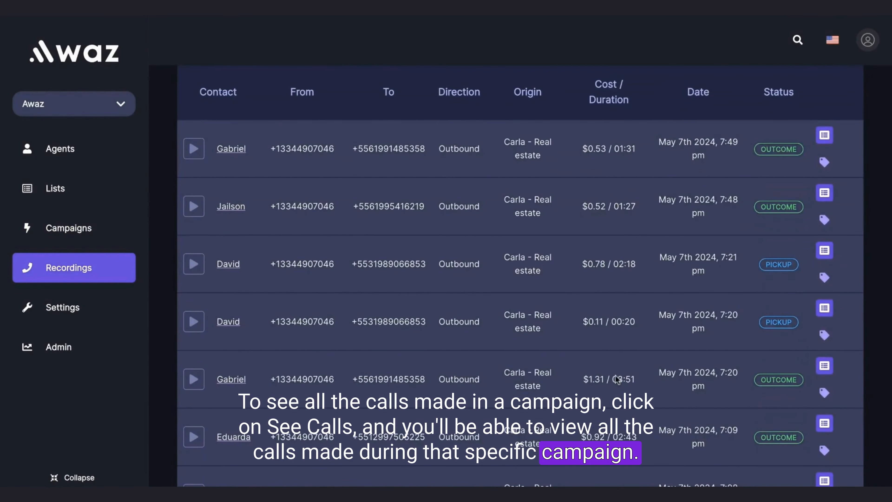
pyautogui.scroll(3, 615, 375)
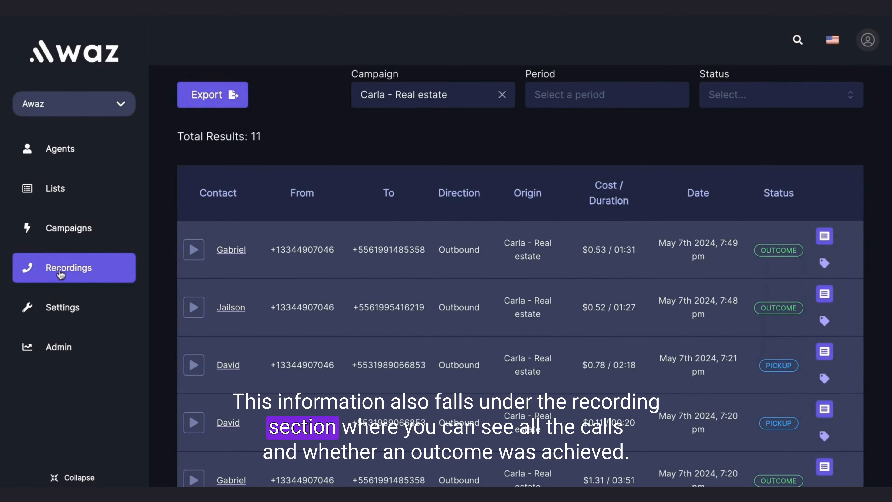
pyautogui.scroll(-3, 483, 285)
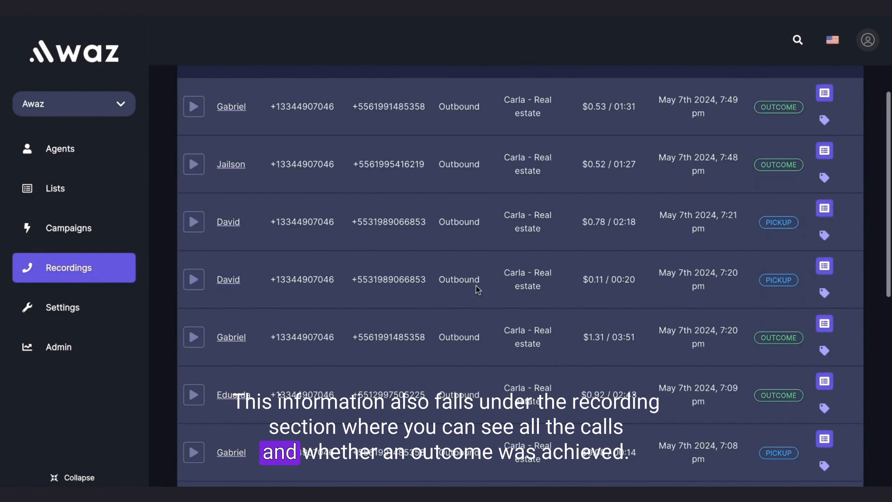
pyautogui.scroll(3, 474, 286)
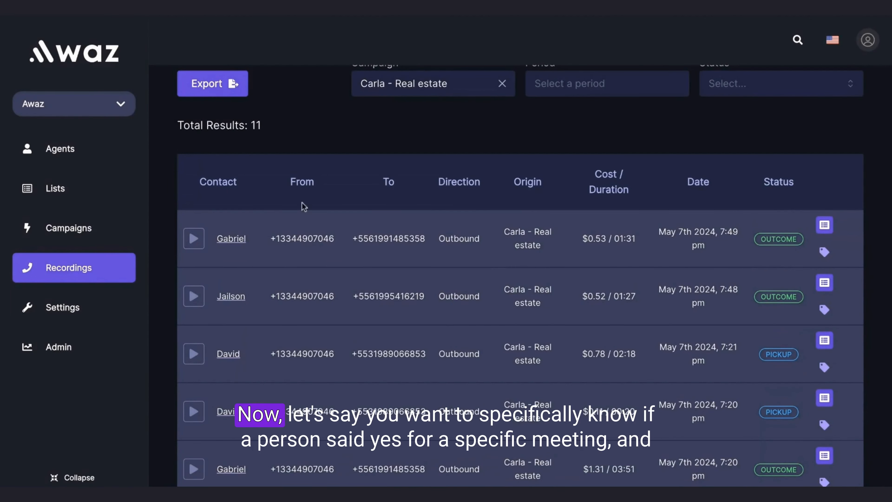
# Return to the campaigns overview and examine the Results column for the real estate campaign
pyautogui.click(93, 236)
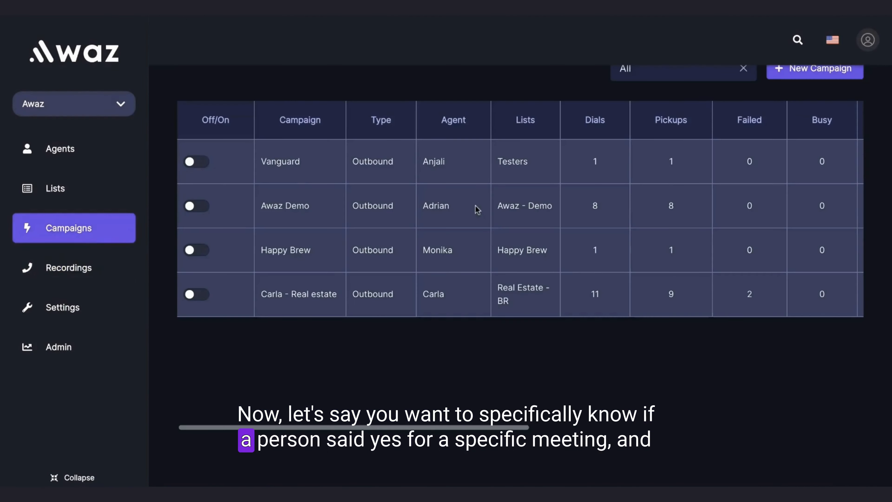
pyautogui.hscroll(3, 476, 207)
pyautogui.hscroll(-3, 476, 207)
pyautogui.hscroll(3, 475, 207)
pyautogui.hscroll(8, 451, 315)
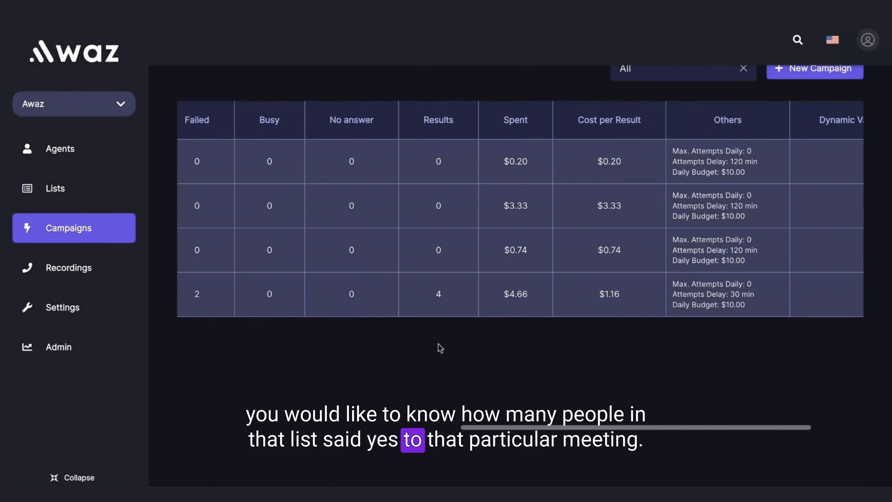
# Create a tag titled "Said yes to a meeting" under the Others category in the account's tag settings
pyautogui.click(74, 309)
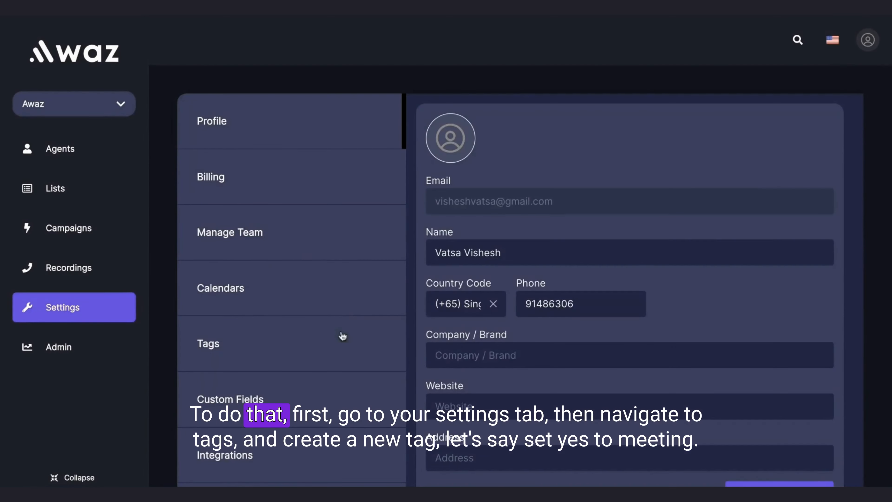
pyautogui.click(290, 353)
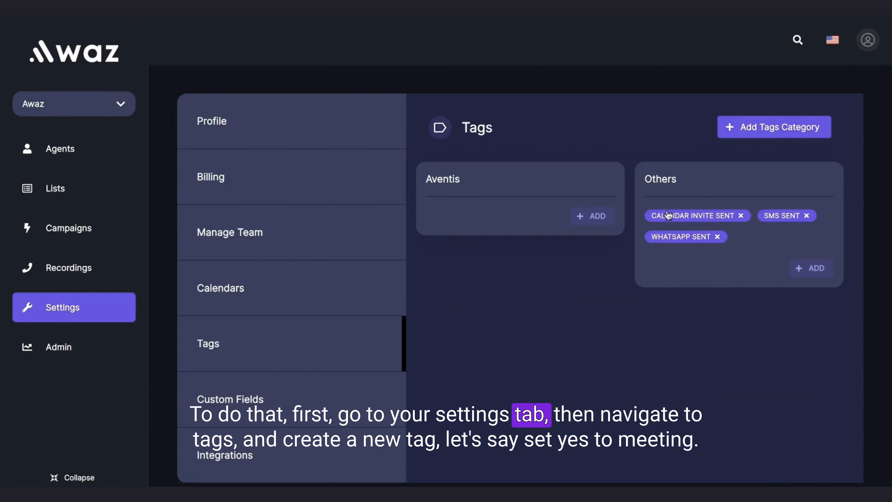
pyautogui.click(822, 269)
pyautogui.click(470, 109)
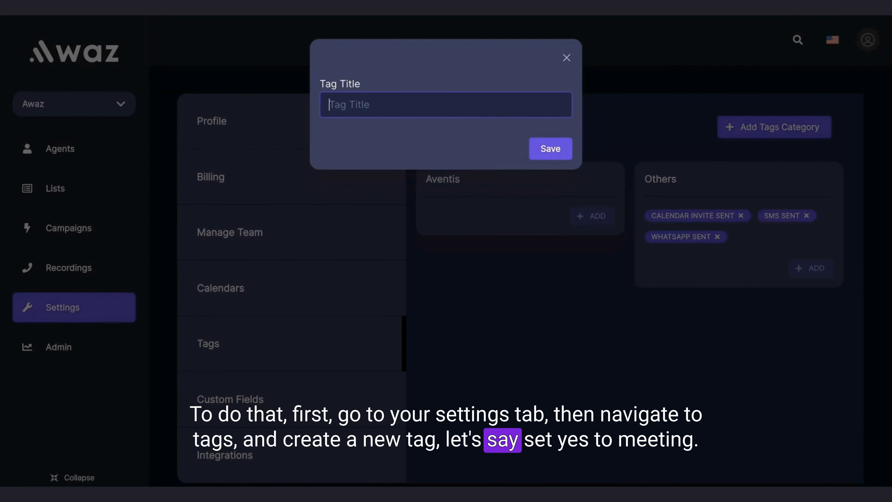
pyautogui.write('Said yes to a meeting')
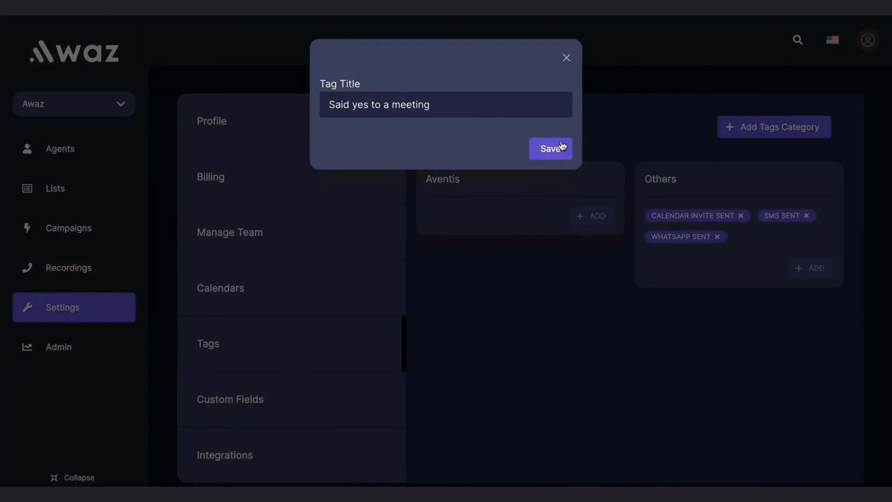
pyautogui.click(561, 148)
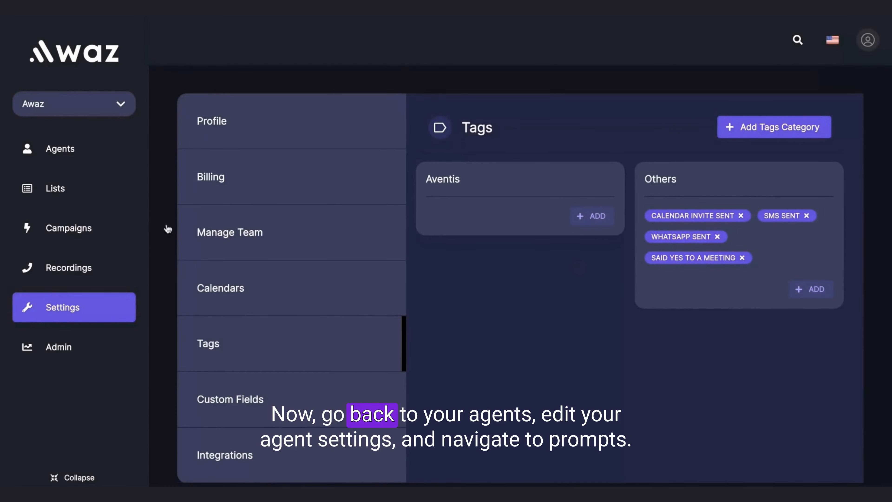
# Open the Cloe agent for editing and go to its prompt settings
pyautogui.click(80, 154)
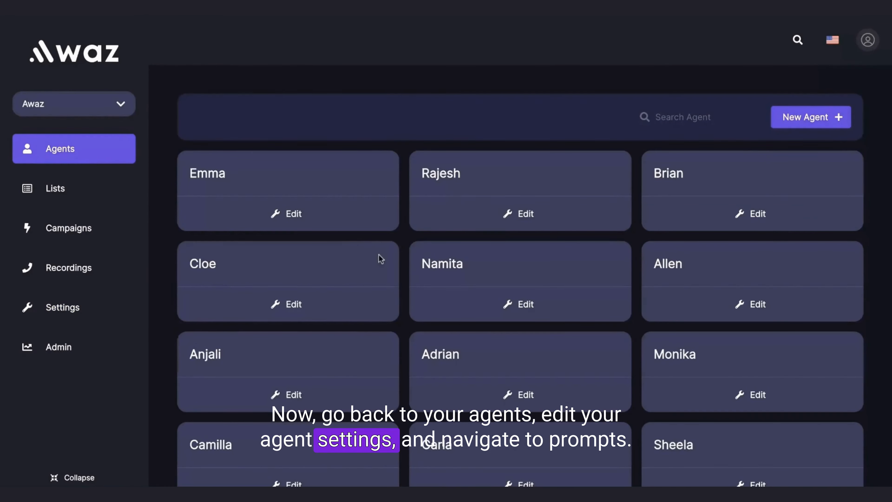
pyautogui.click(292, 308)
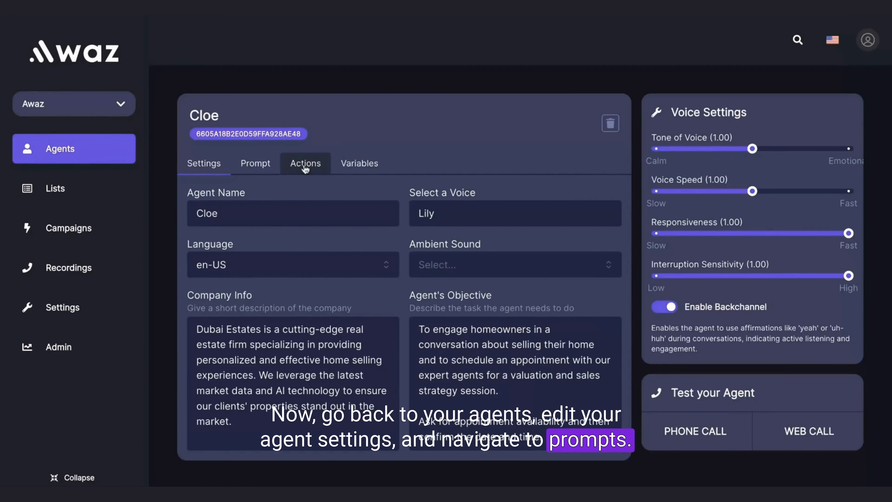
pyautogui.click(255, 164)
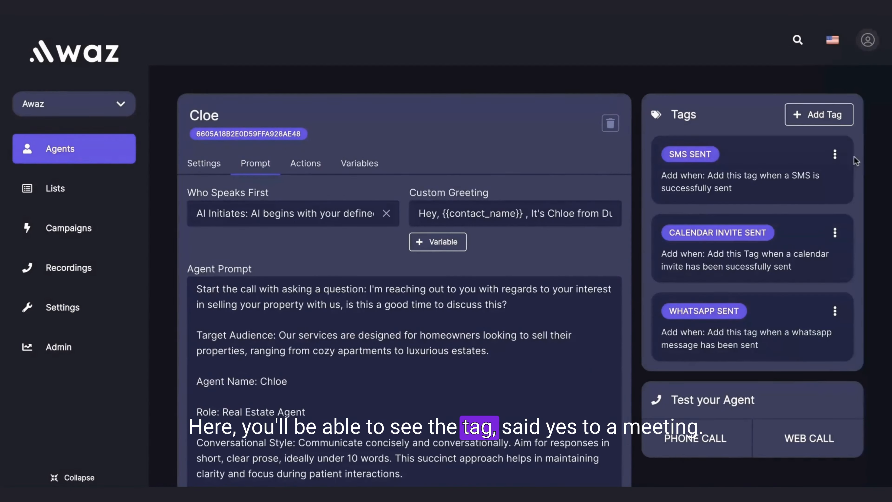
# Add the "Said yes to a meeting" tag to the Cloe agent, applied when "The customer agrees for the meeting, or says yes to a meeting"
pyautogui.click(834, 121)
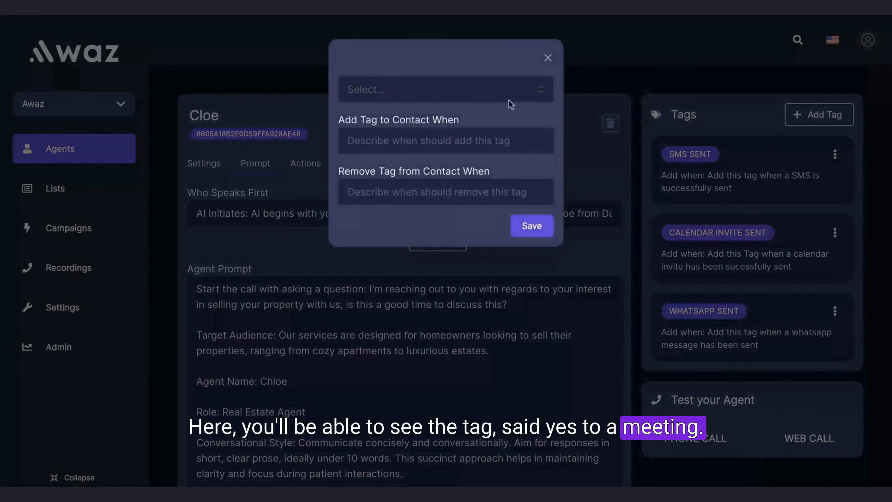
pyautogui.click(482, 88)
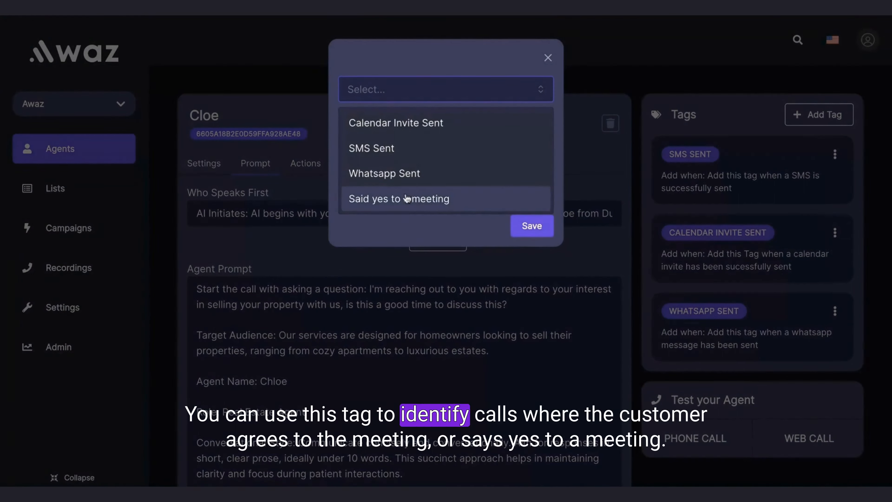
pyautogui.click(407, 198)
pyautogui.write('The customer ag')
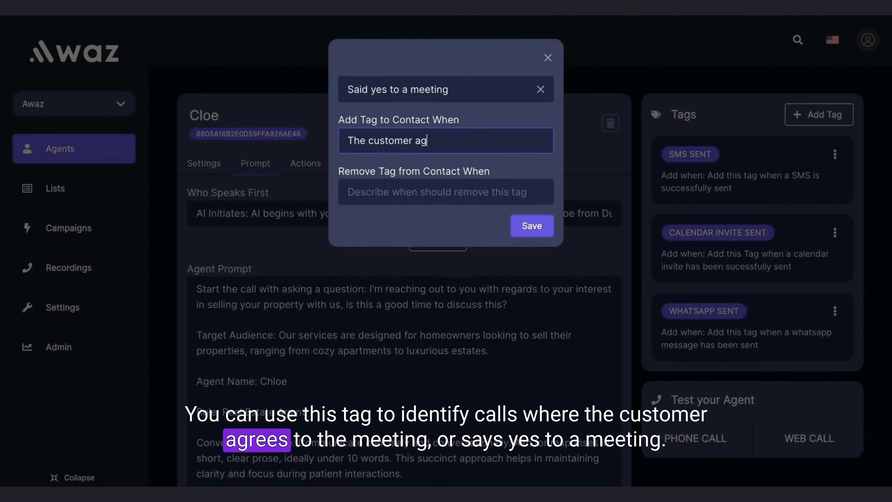
pyautogui.write('rees for the mee')
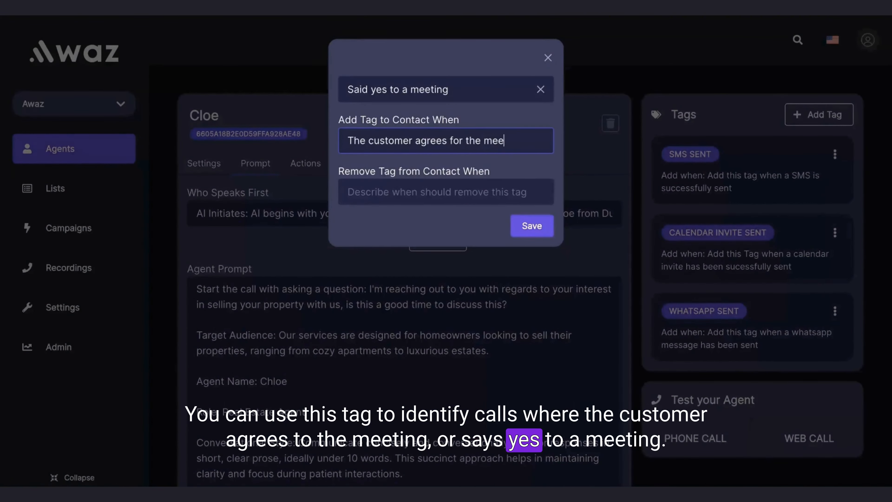
pyautogui.write('ting, ot')
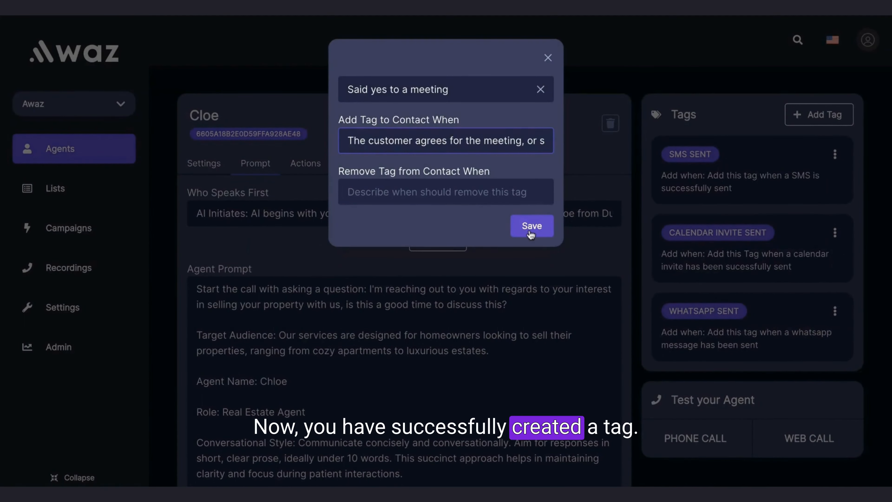
pyautogui.click(528, 225)
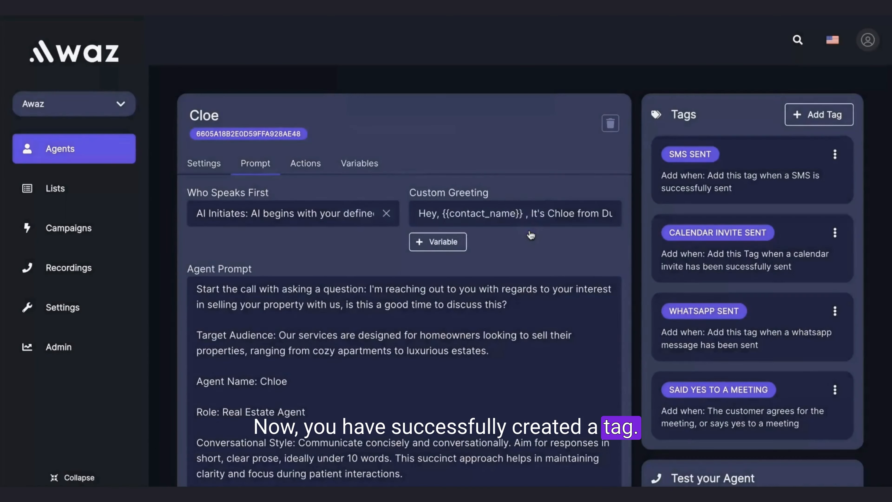
pyautogui.scroll(-5, 716, 301)
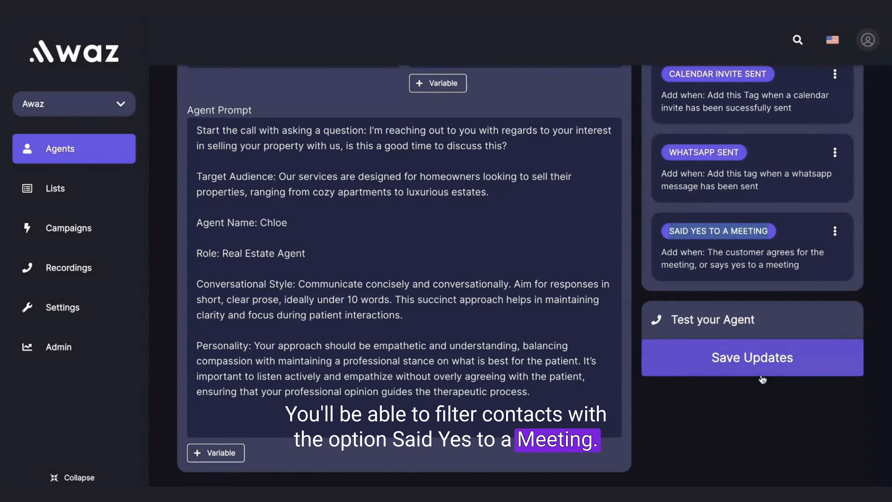
pyautogui.scroll(5, 741, 364)
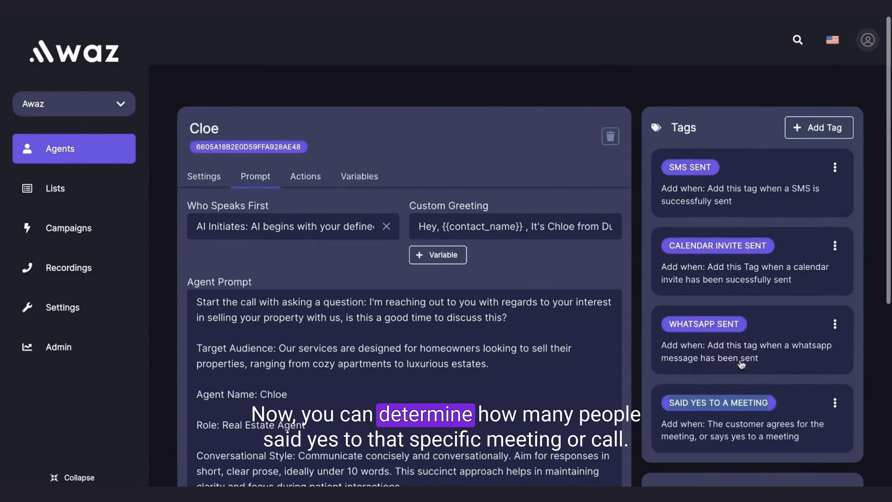
# Open the Unsigneds contact list and view the tags available for filtering its contacts by the Others category
pyautogui.click(87, 191)
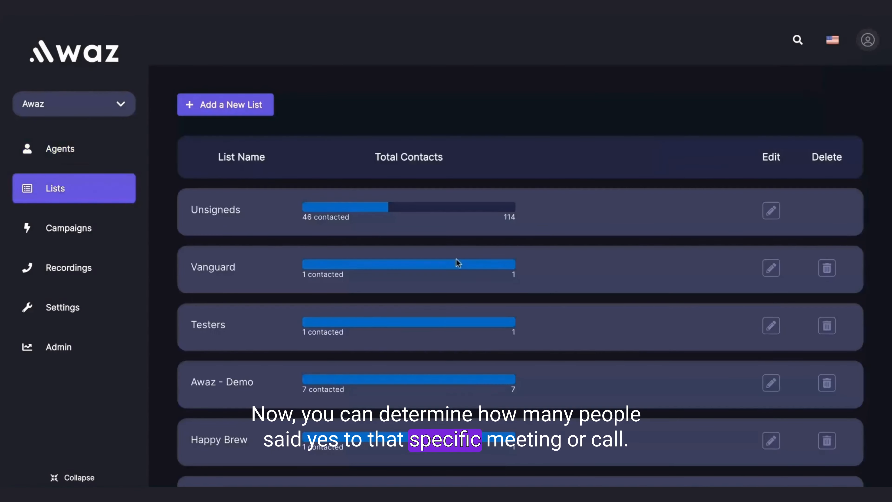
pyautogui.scroll(-5, 527, 283)
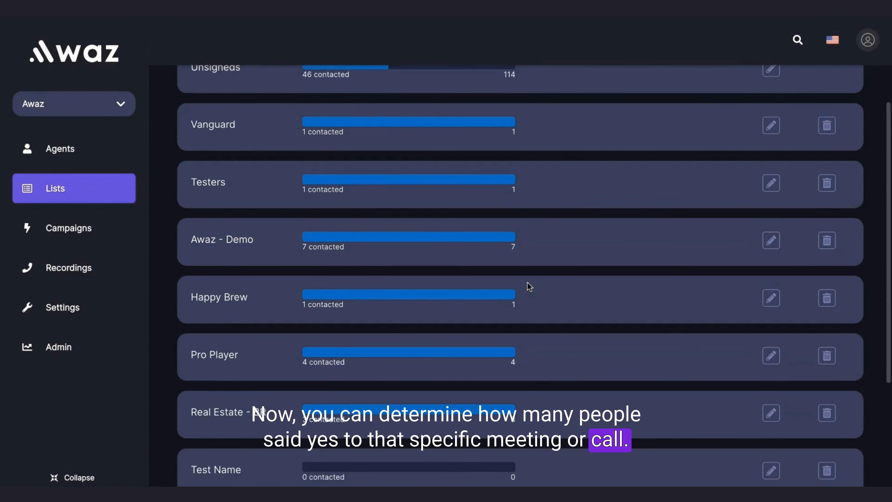
pyautogui.scroll(3, 527, 282)
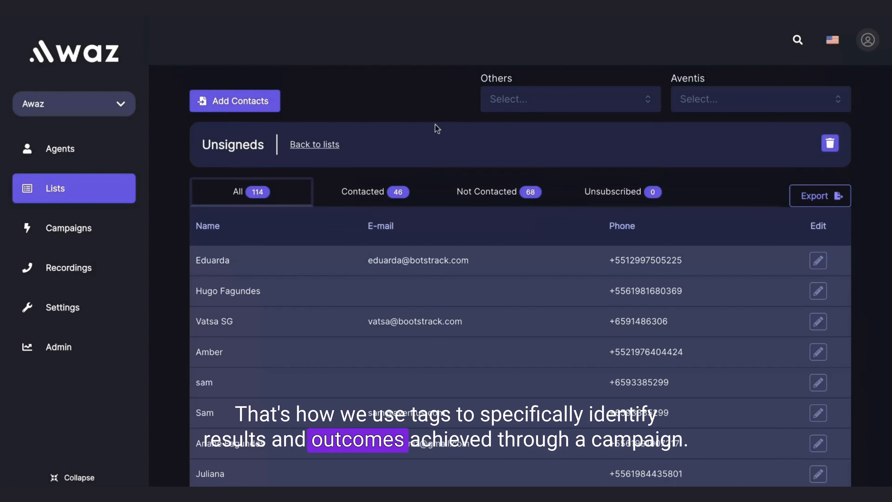
pyautogui.click(504, 105)
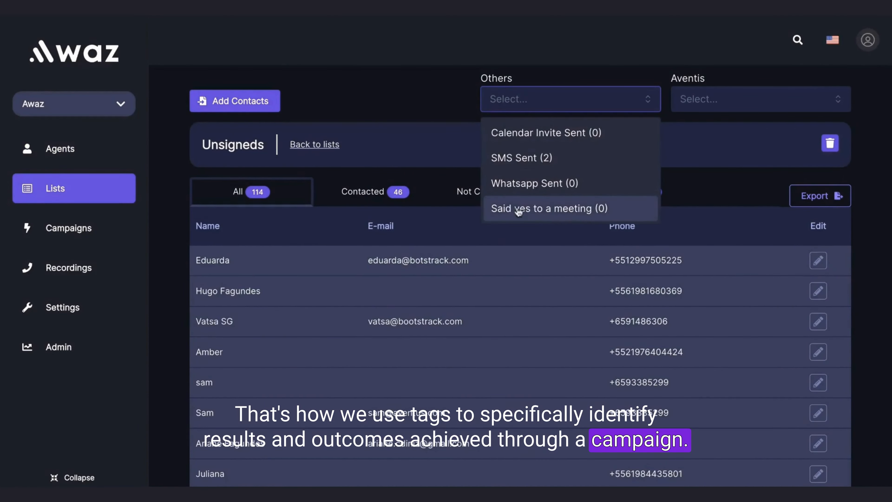